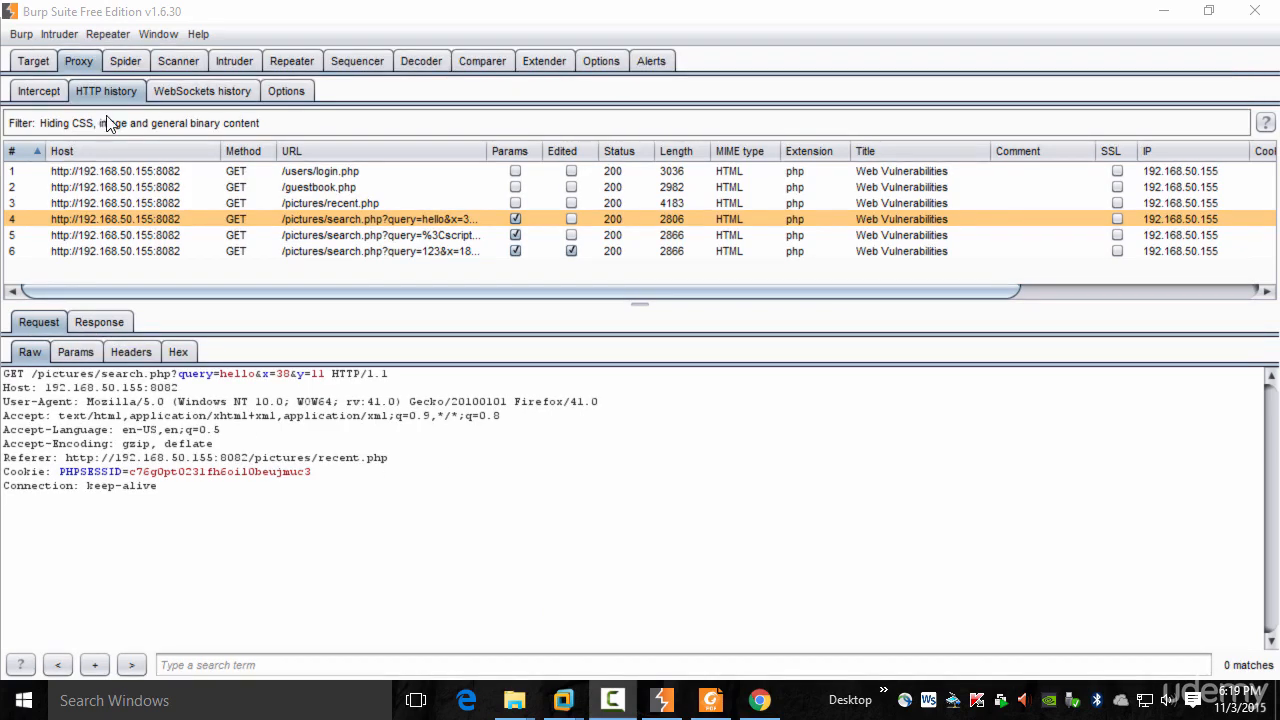
Send the /pictures/search.php request with query=hello from the proxy's HTTP history to Repeater and open it there.
left_click(295, 58)
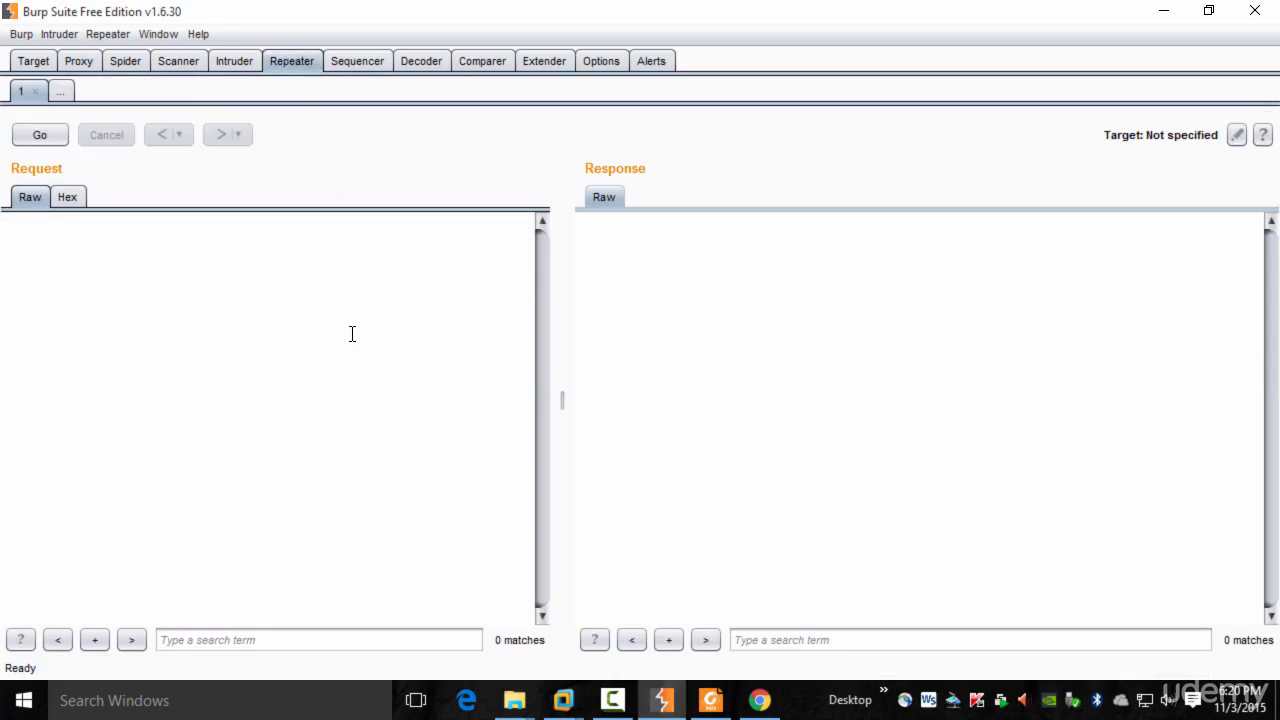
left_click(87, 67)
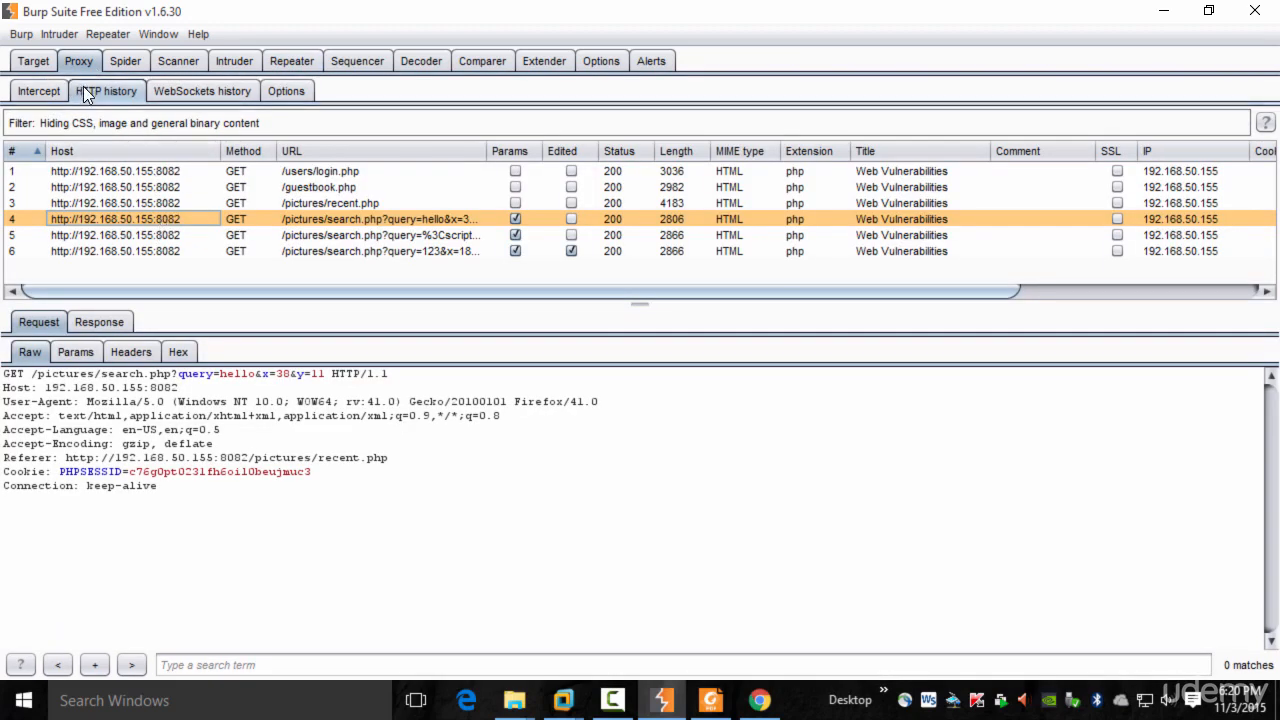
left_click(97, 190)
left_click(97, 206)
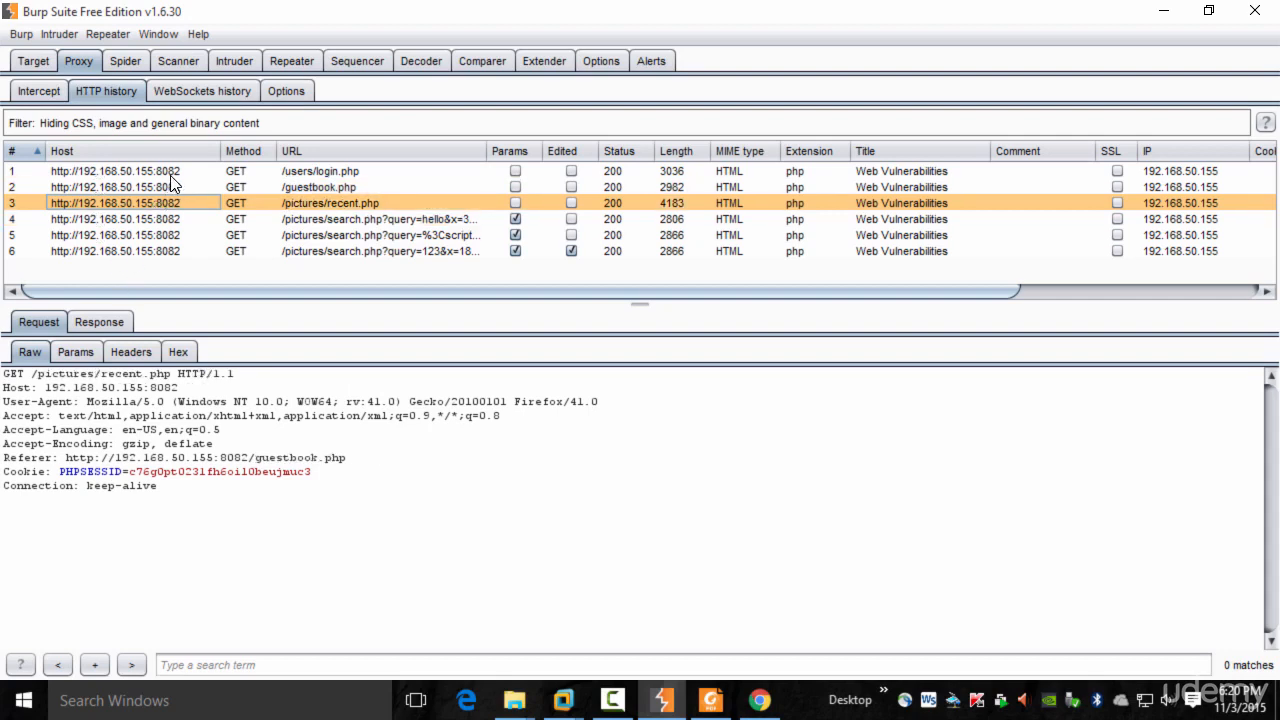
left_click(193, 222)
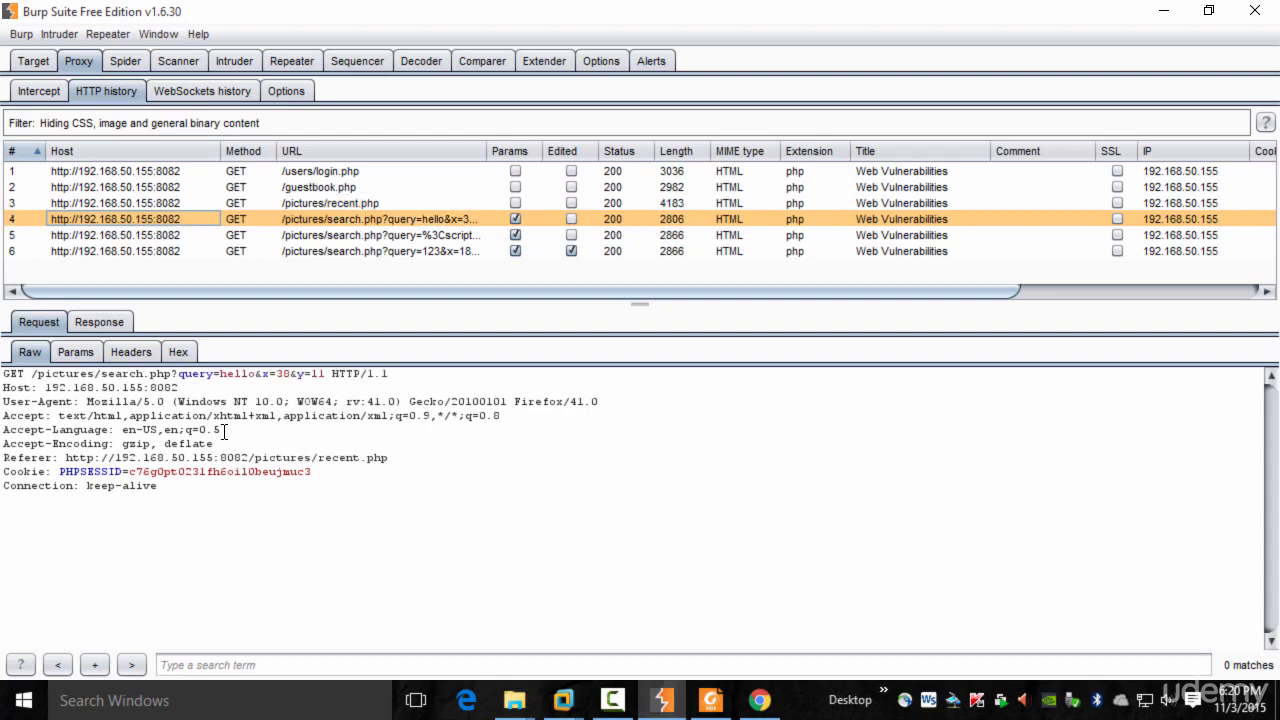
left_click(48, 387)
right_click(176, 420)
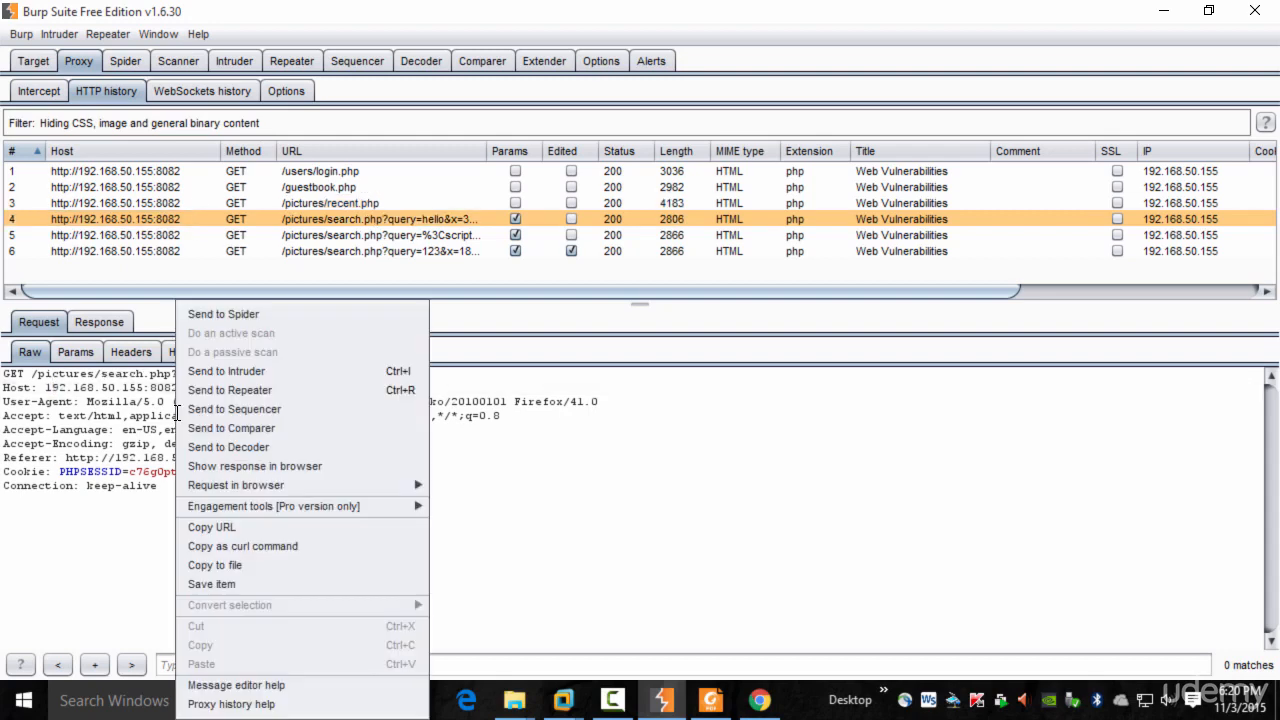
key("Escape")
left_click(53, 415)
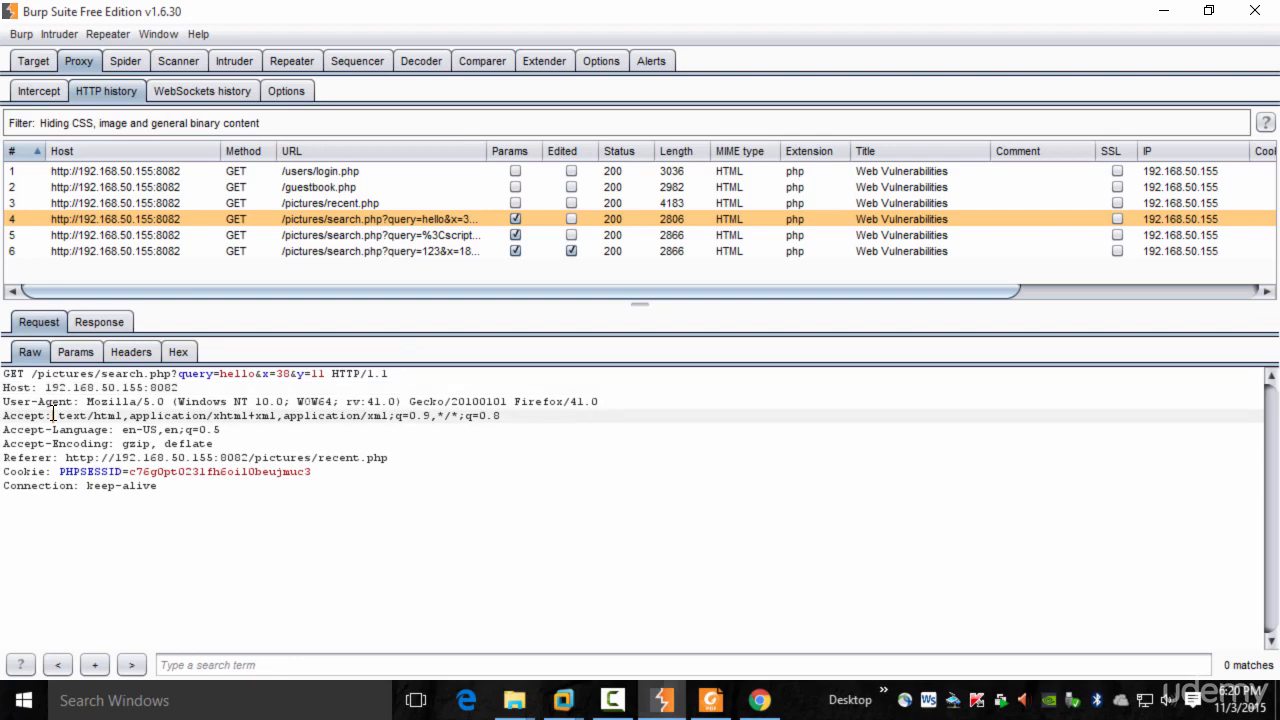
right_click(55, 412)
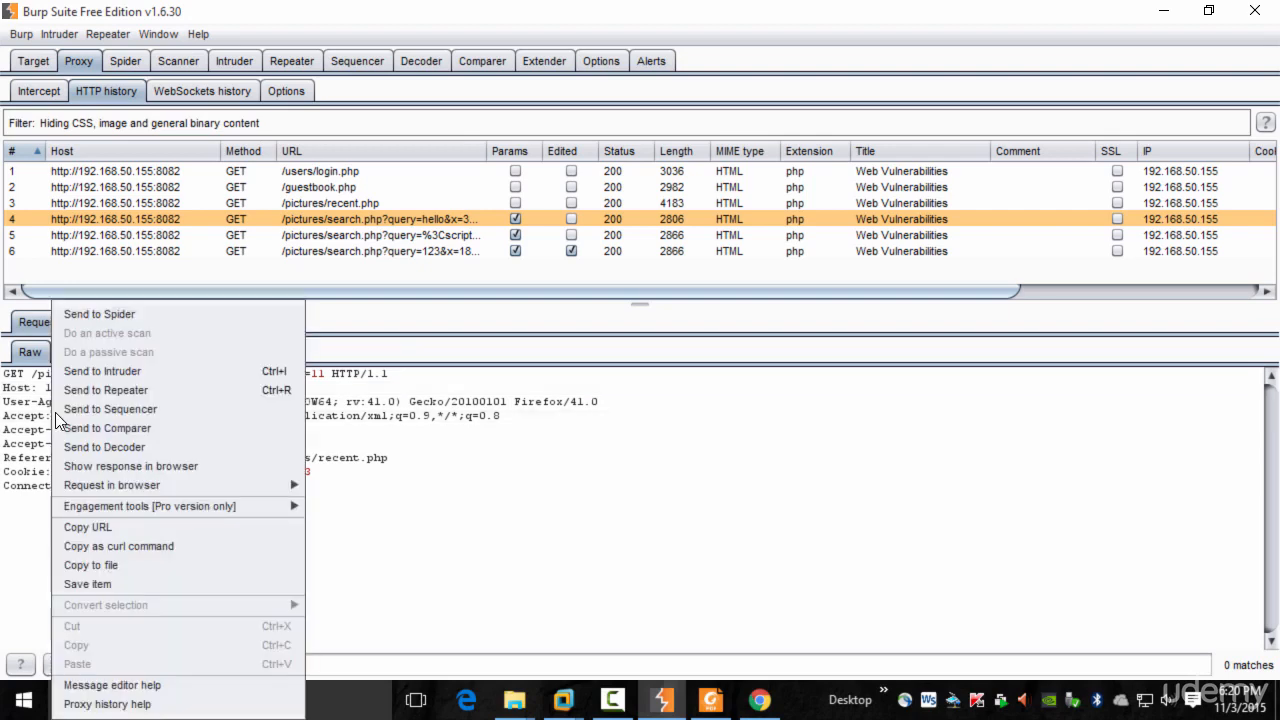
left_click(116, 392)
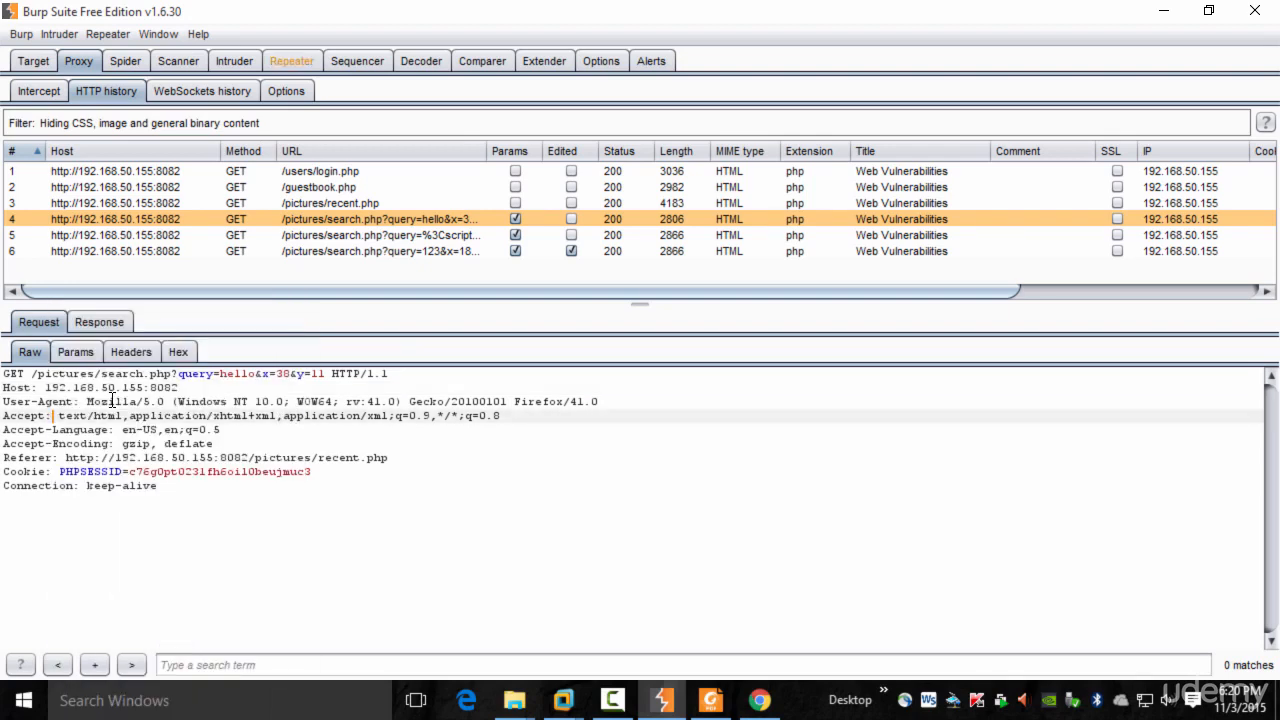
left_click(287, 64)
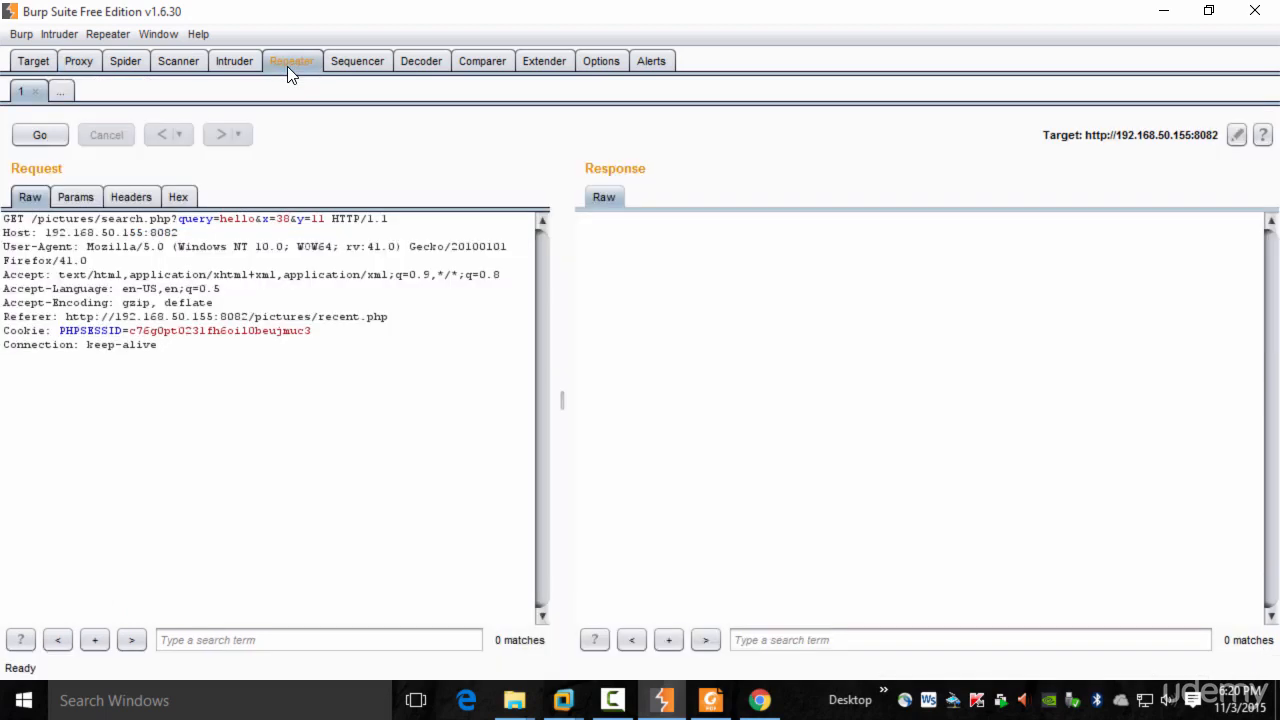
Examine the raw request in Repeater, including the GET line and the Host, User-Agent, Accept and Accept-Language headers.
left_click(200, 375)
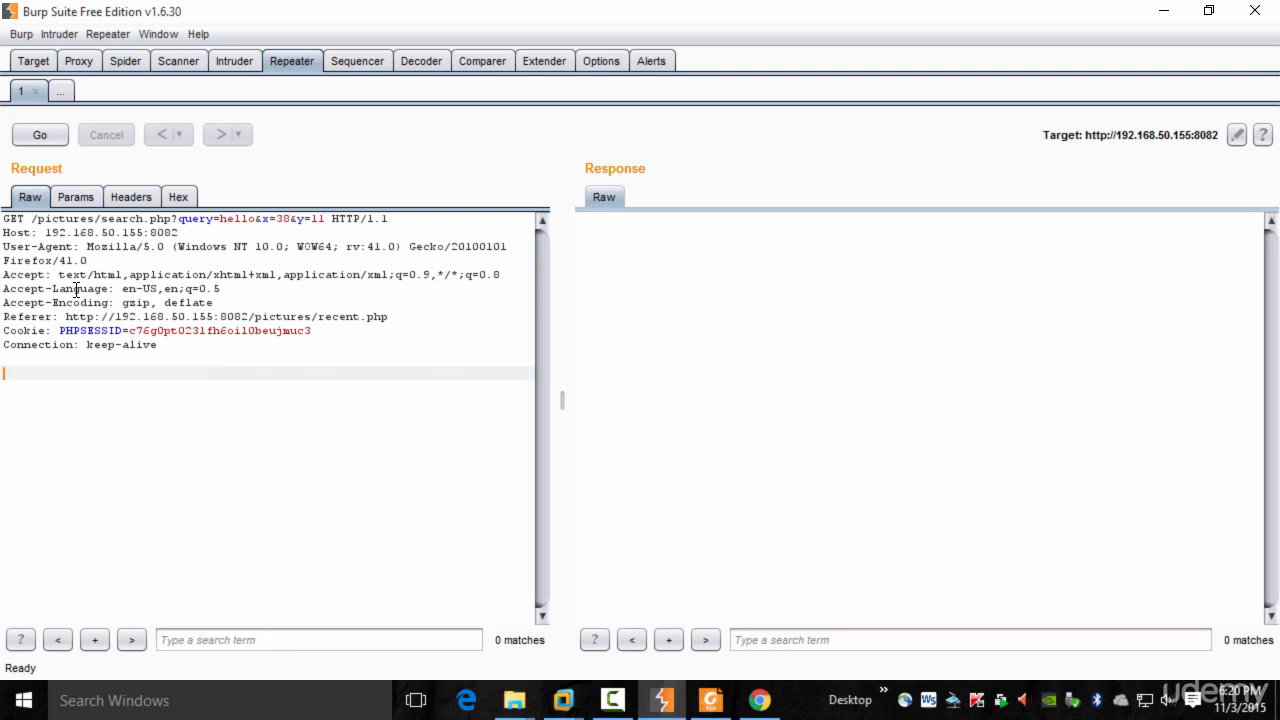
left_click_drag(3, 219, 451, 218)
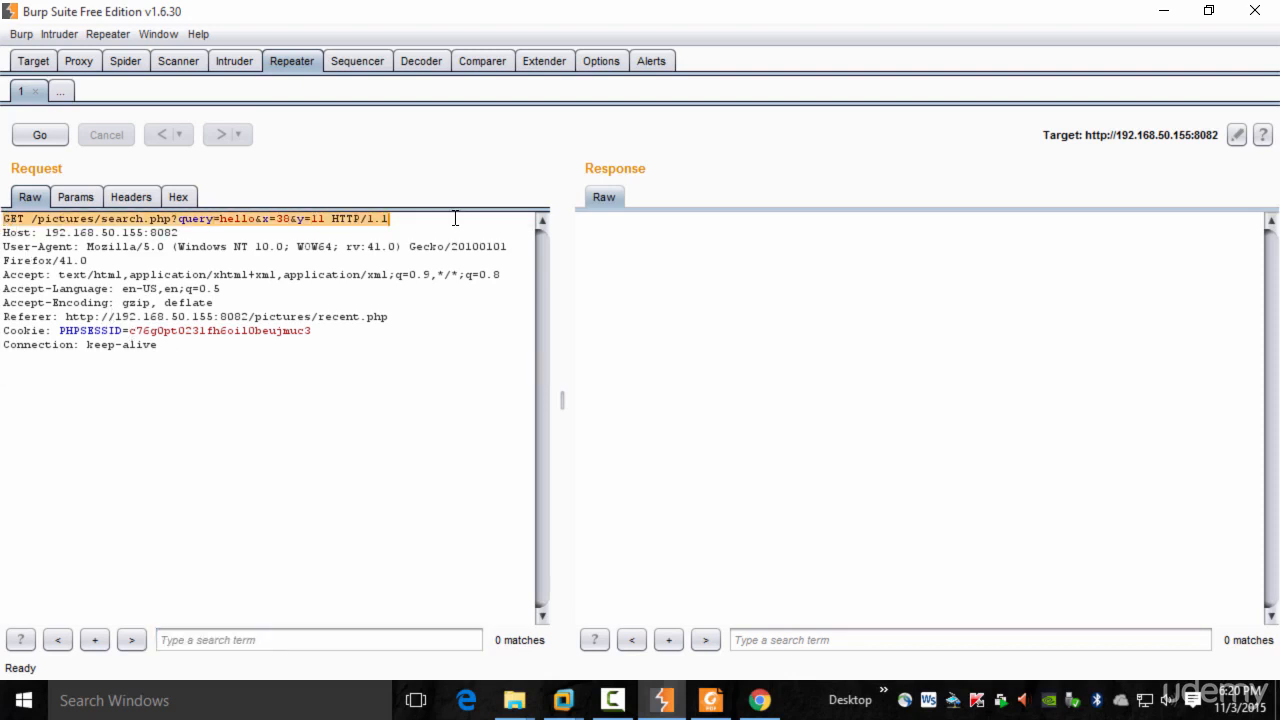
left_click(409, 247)
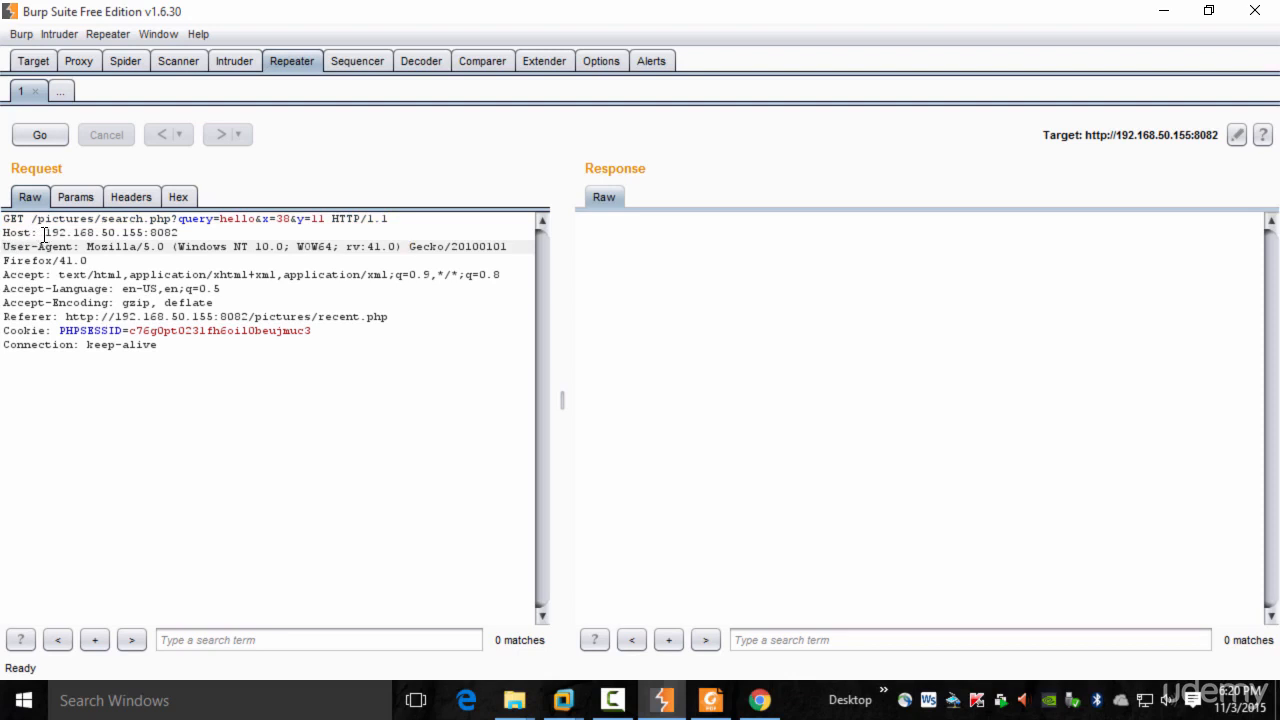
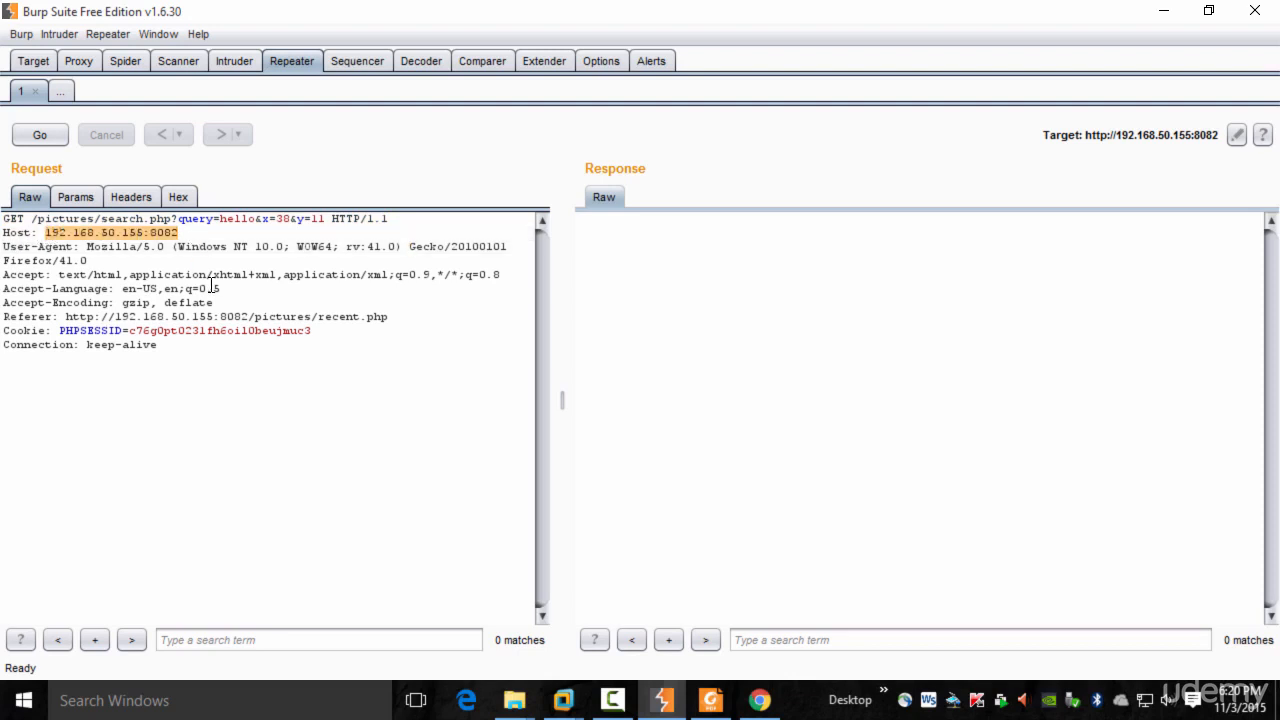
left_click(191, 318)
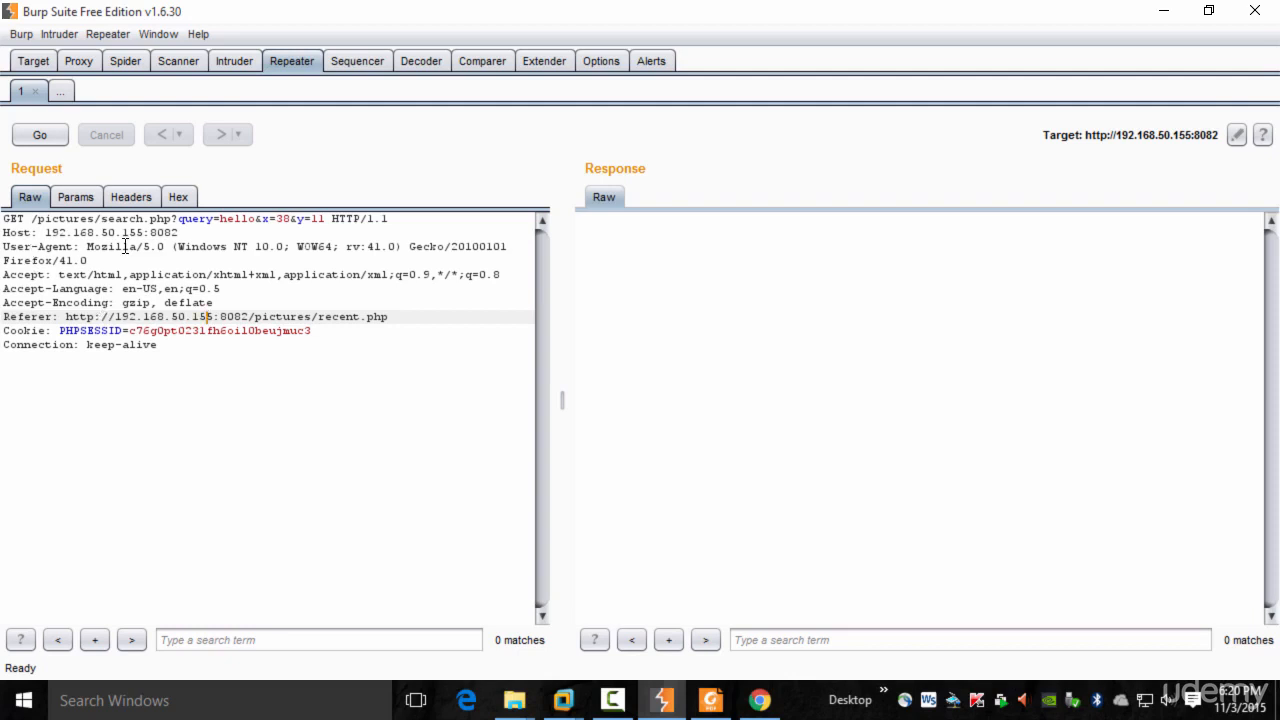
left_click_drag(87, 246, 118, 262)
left_click(140, 316)
left_click_drag(5, 275, 18, 274)
left_click(108, 288)
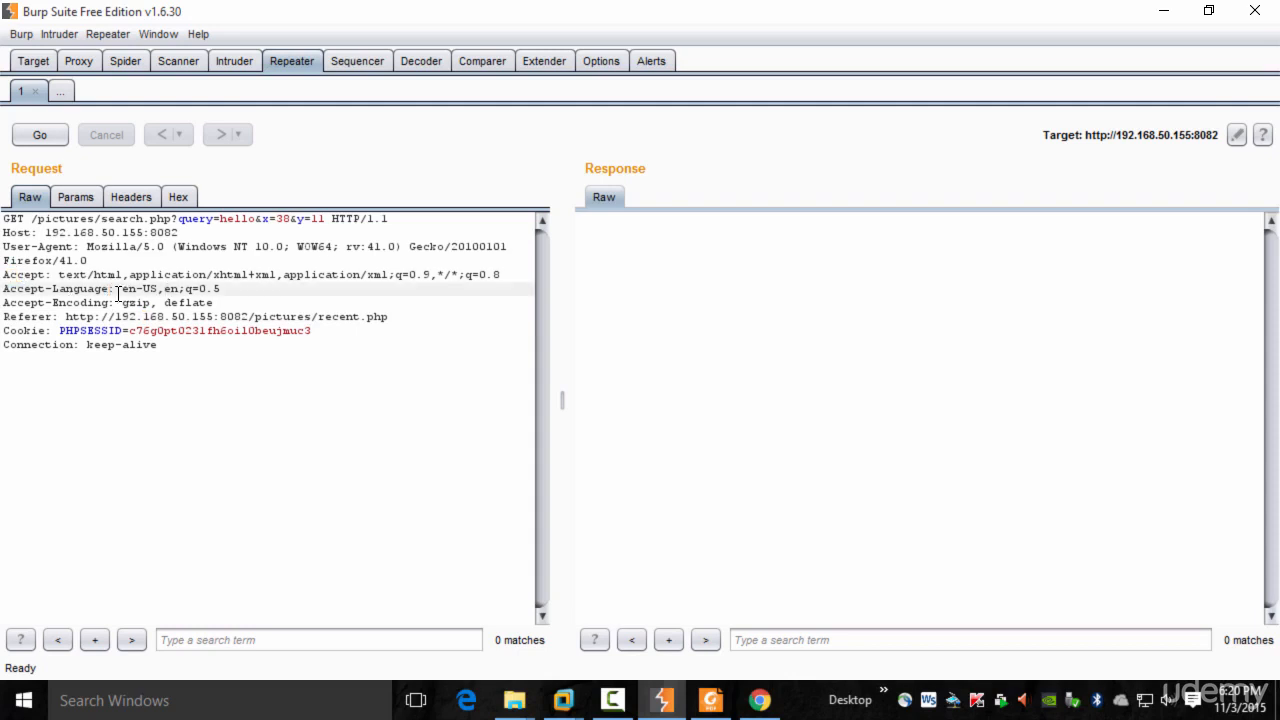
mouse_move(118, 289)
left_mouse_down()
mouse_move(147, 303)
mouse_move(135, 303)
left_mouse_up()
left_click(133, 344)
left_click(189, 385)
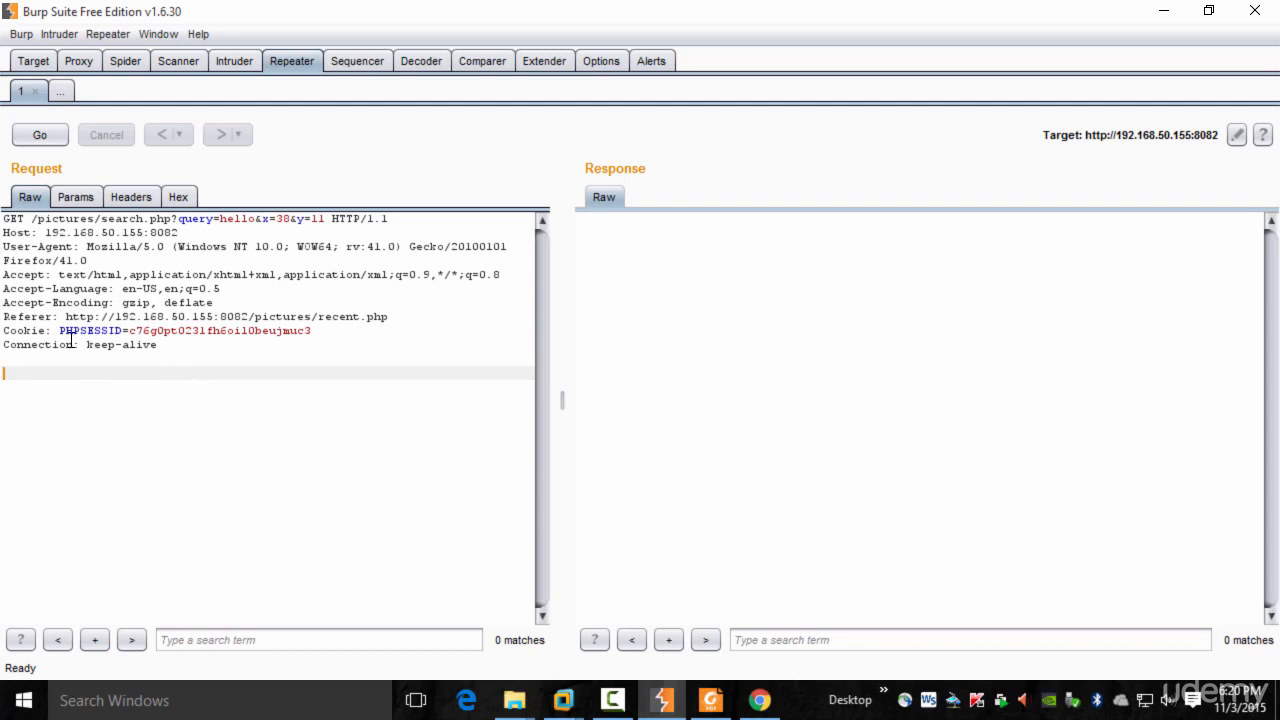
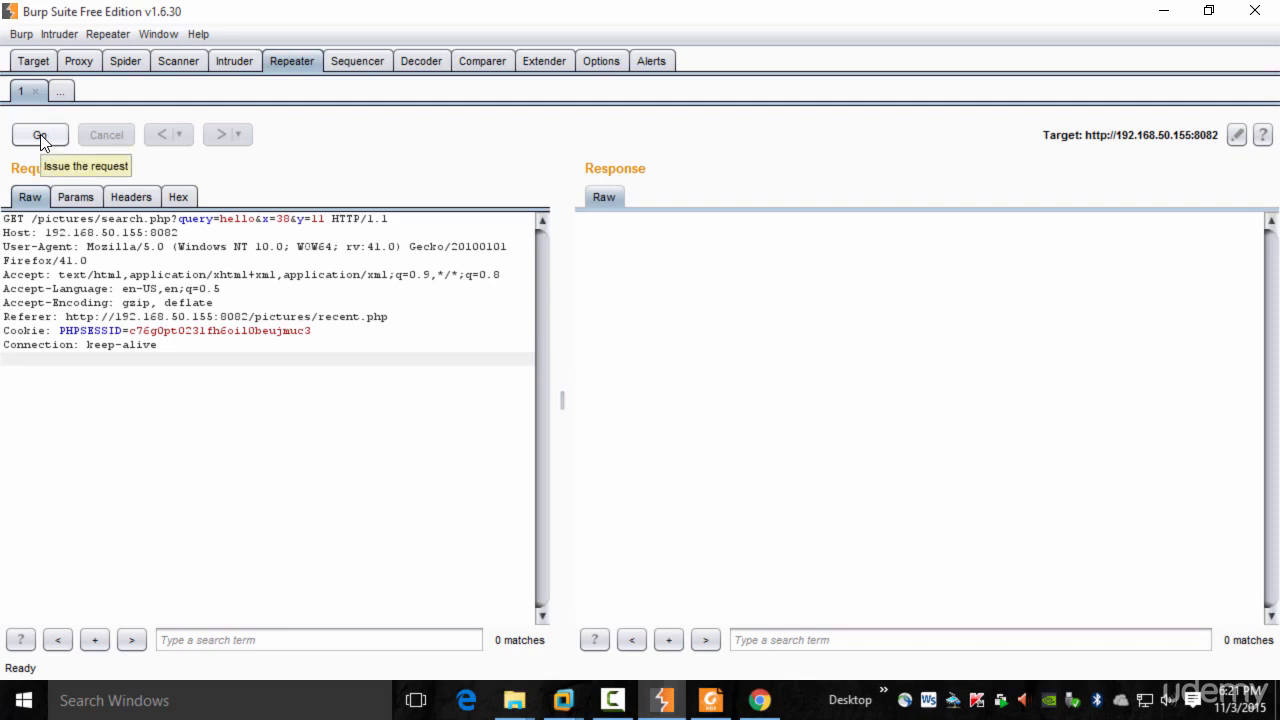
Issue the request from Repeater and examine the status line and Server header of the raw response.
left_click(40, 135)
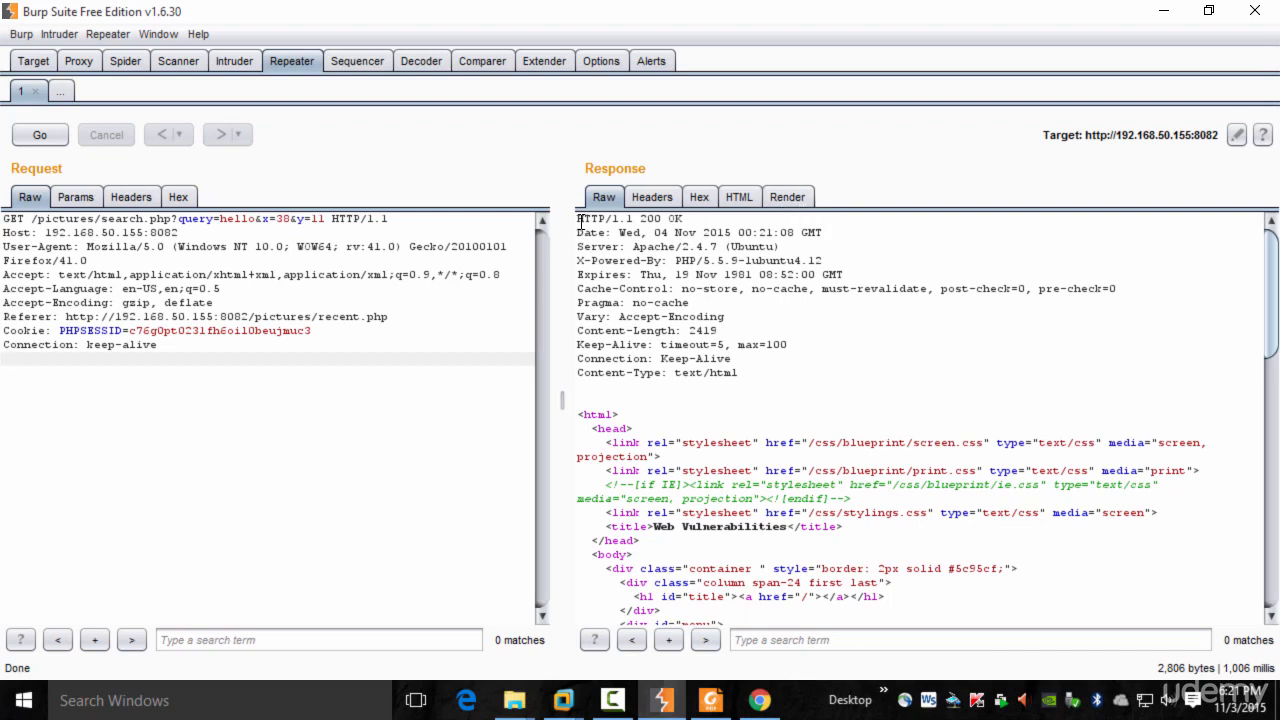
left_click_drag(577, 219, 692, 220)
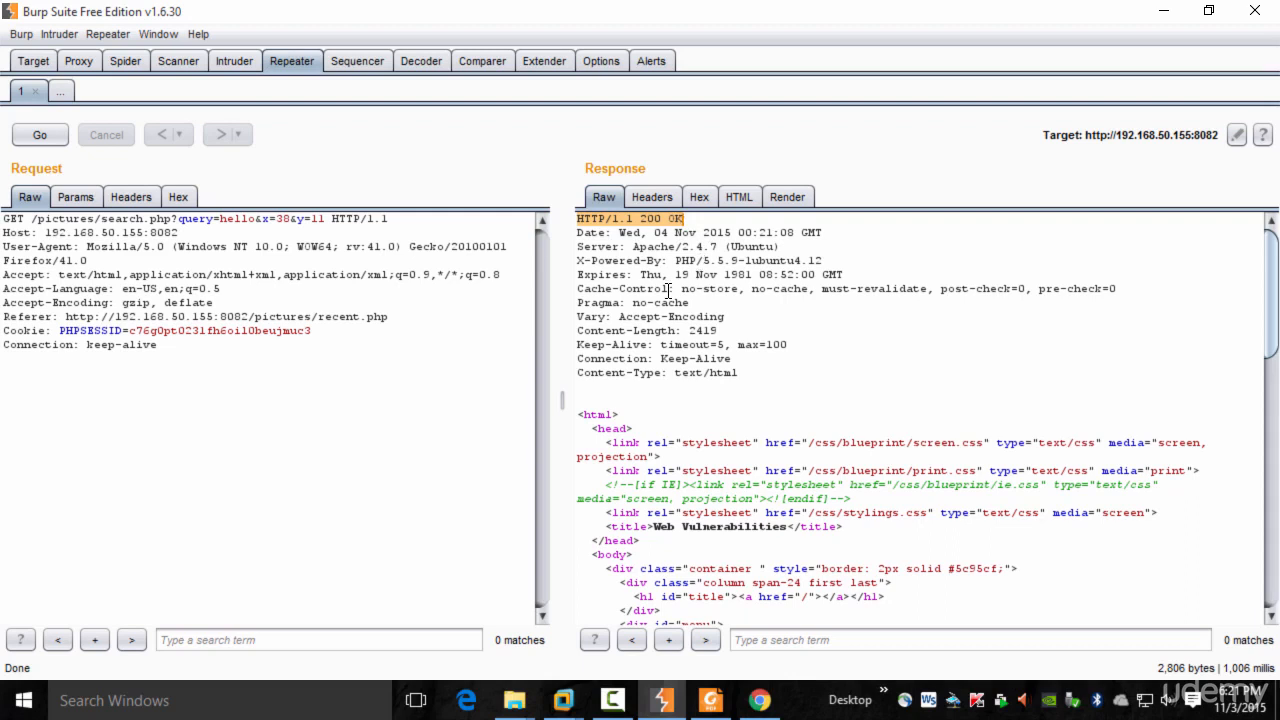
left_click_drag(577, 247, 800, 246)
left_click(803, 292)
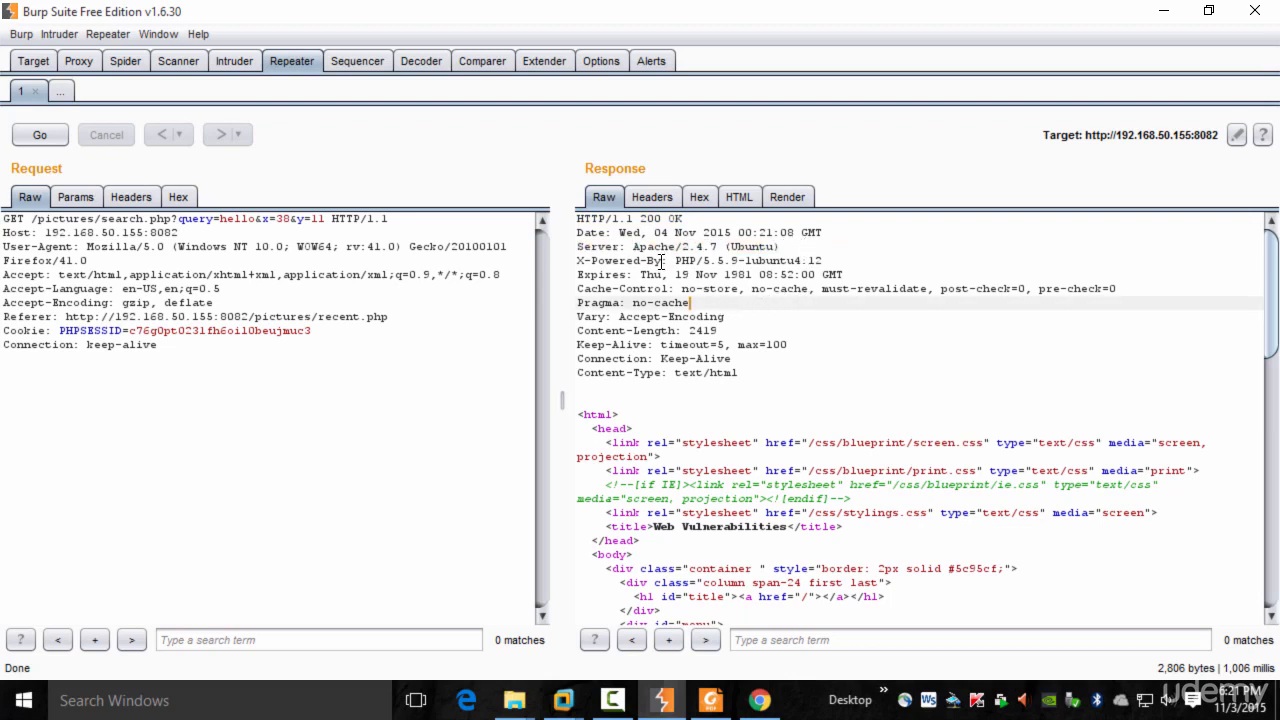
left_click(633, 246)
left_click_drag(633, 246, 720, 247)
left_click(729, 316)
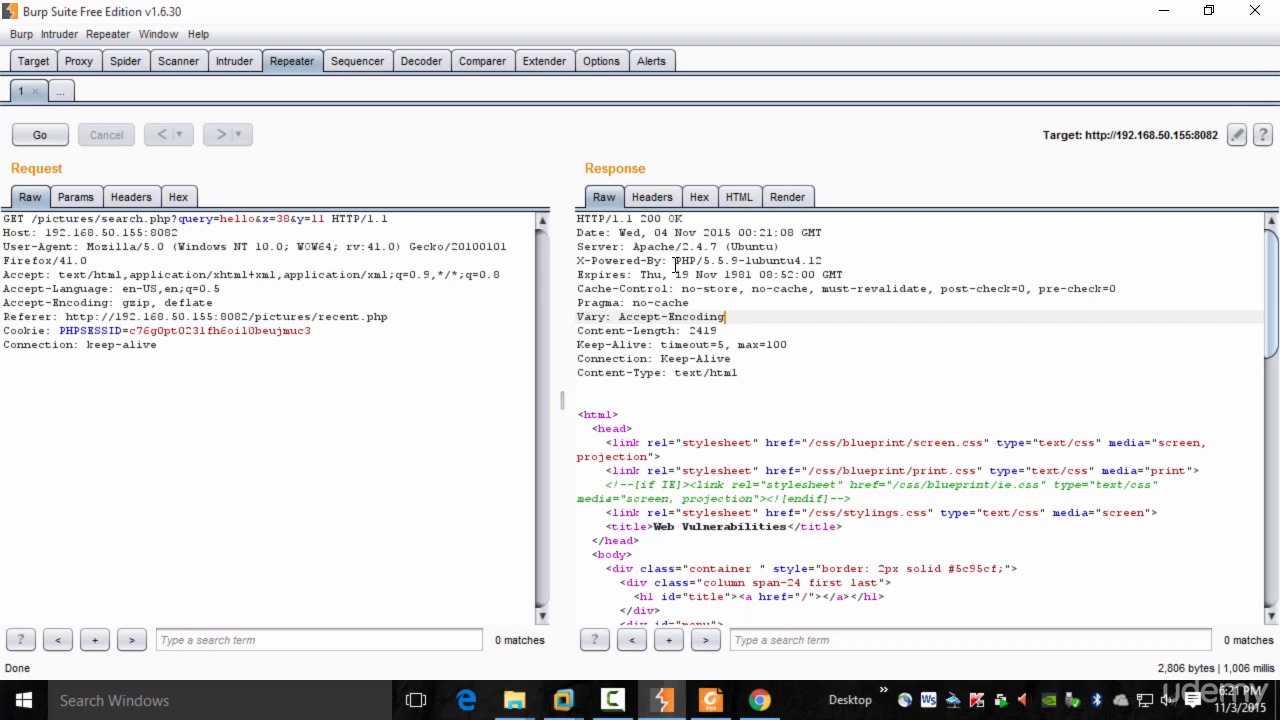
Examine the Server, Cache-Control and Content-Length headers and the HTML body of the raw response.
left_click(634, 247)
left_click_drag(634, 247, 720, 247)
left_click(727, 317)
left_click_drag(682, 288, 810, 288)
left_click(857, 318)
left_click_drag(688, 330, 720, 330)
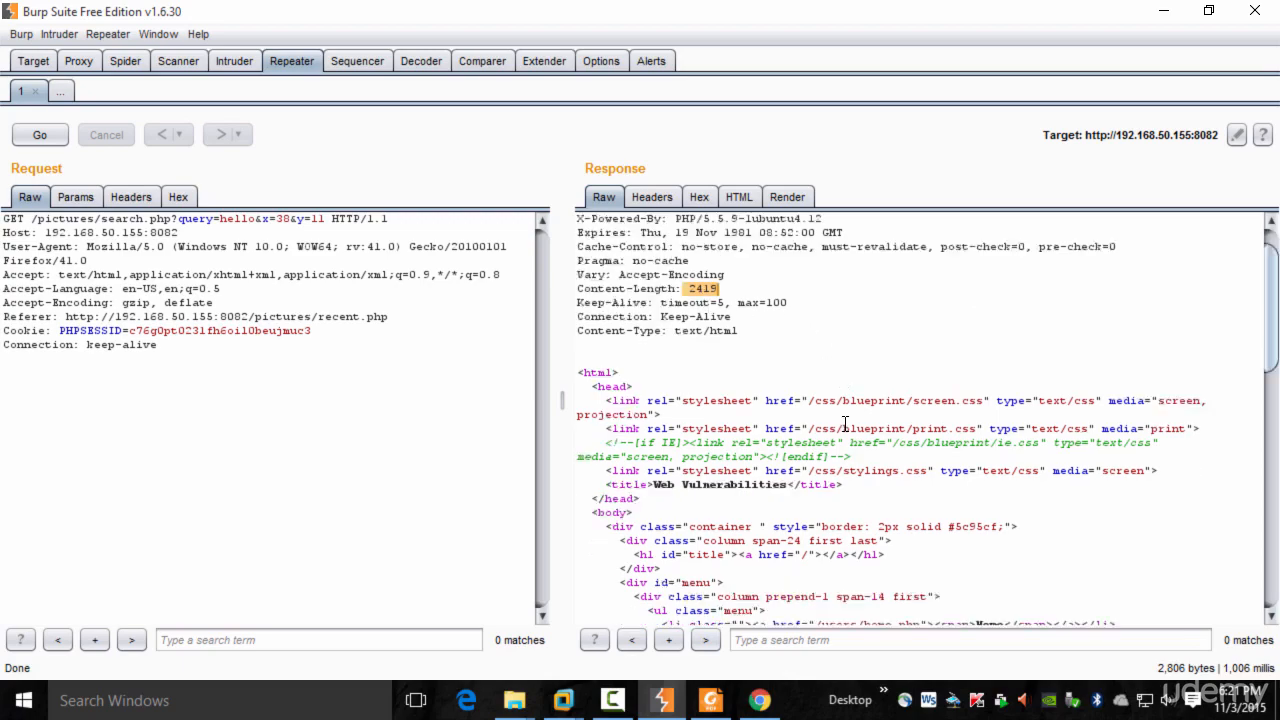
scroll(846, 412, "down", 15)
scroll(844, 552, "up", 15)
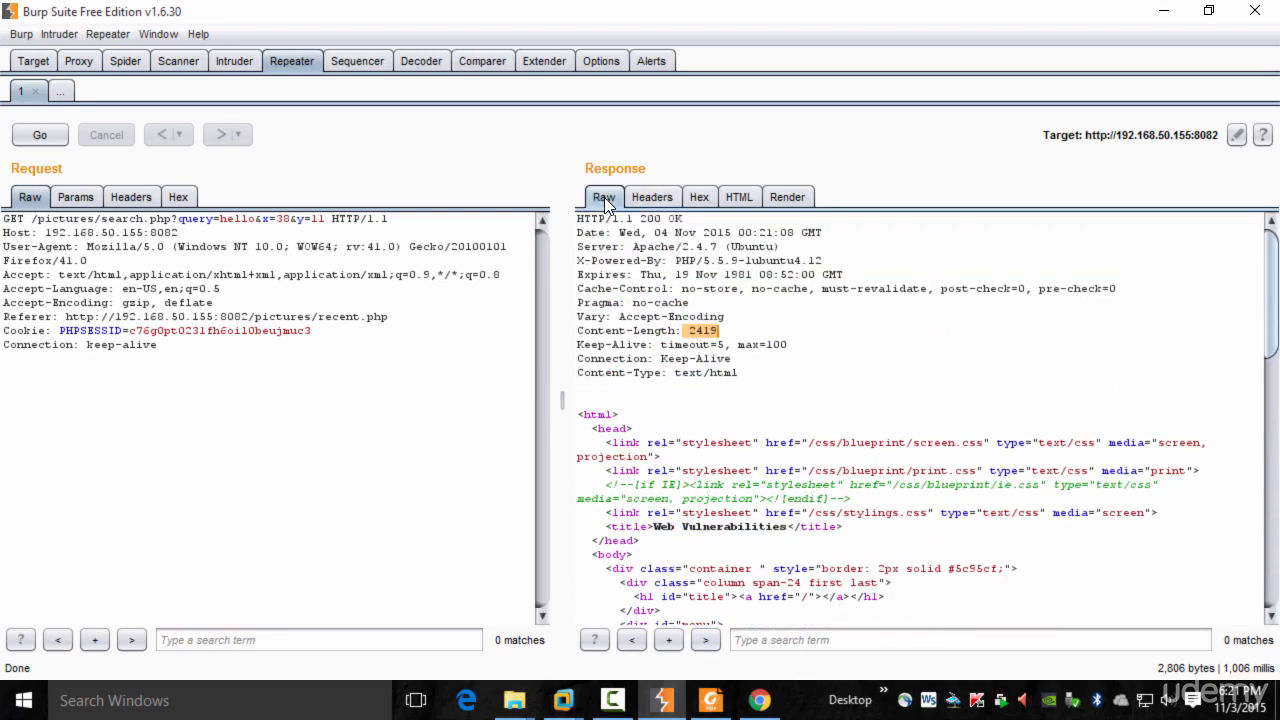
left_click(737, 403)
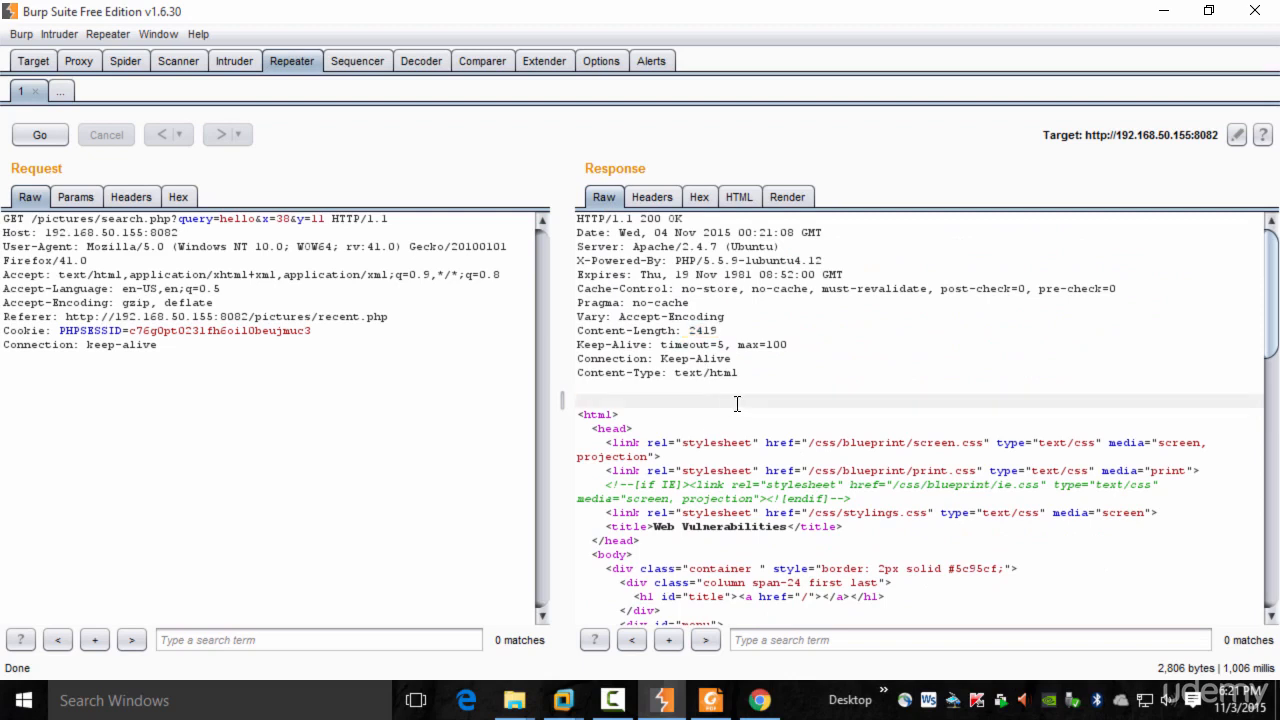
View the response as a header list, as hex, as HTML source and as a rendered page.
left_click(651, 197)
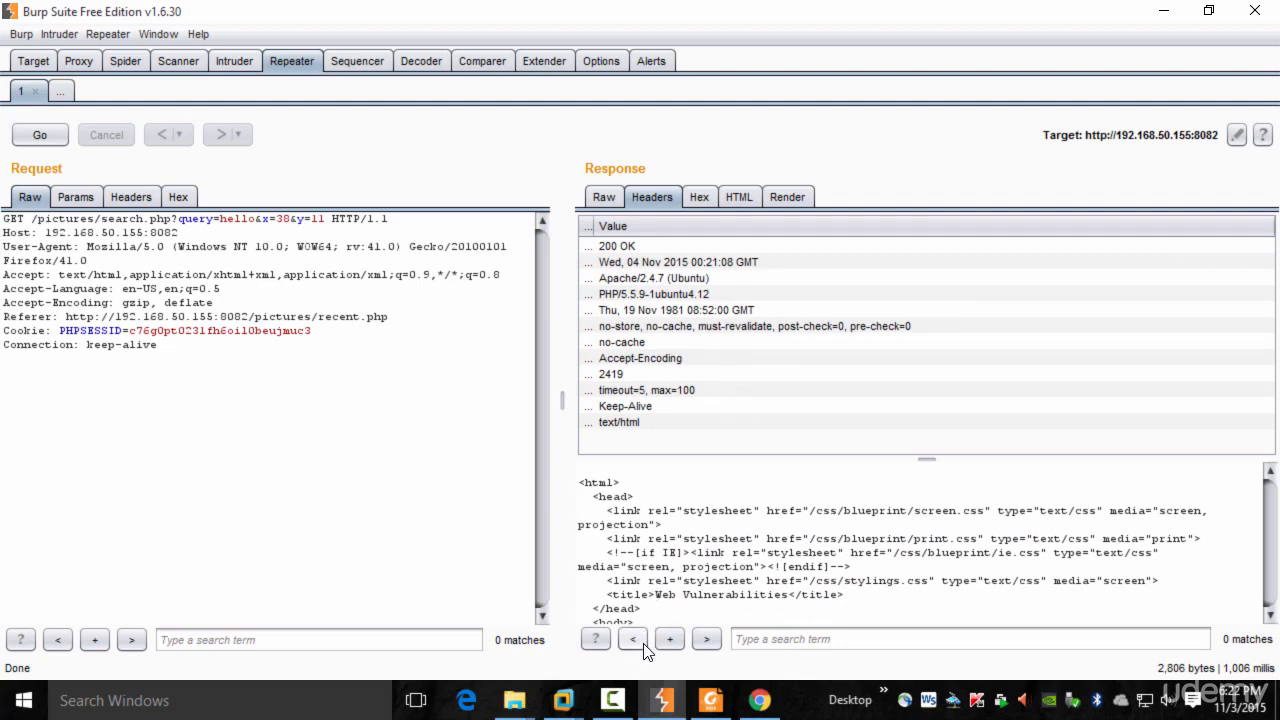
left_click(702, 197)
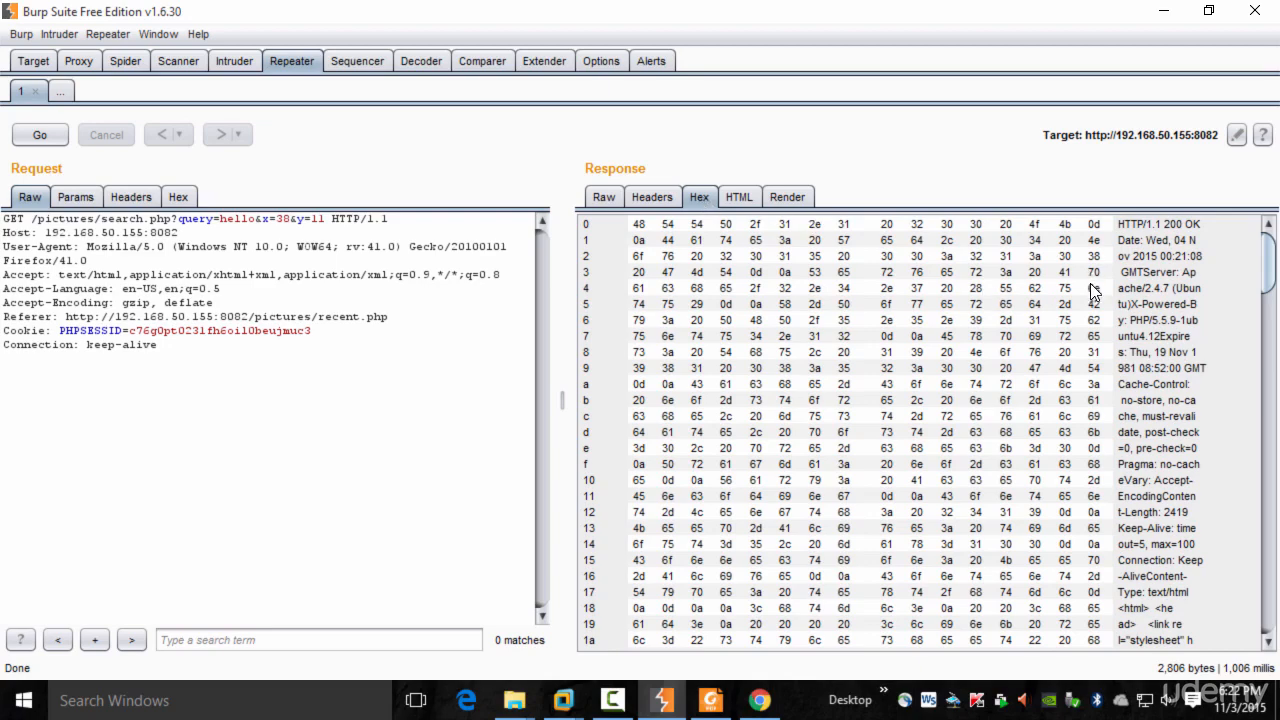
left_click(733, 198)
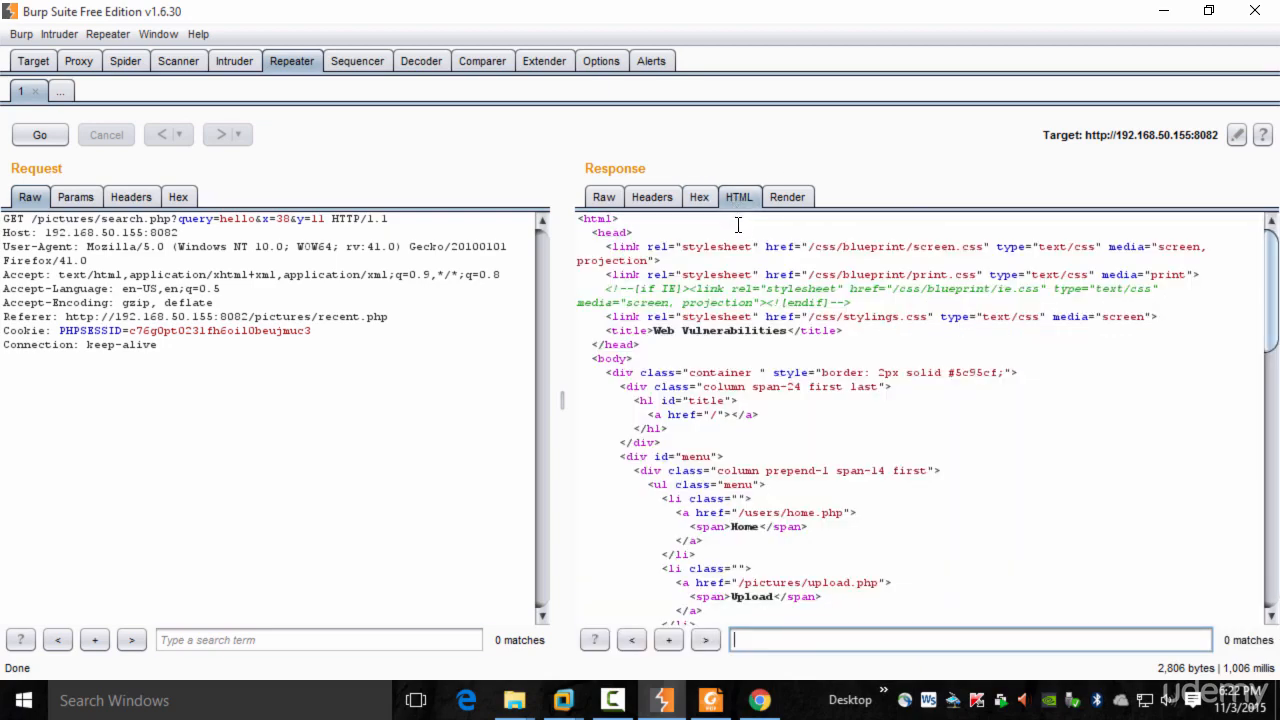
left_click(790, 197)
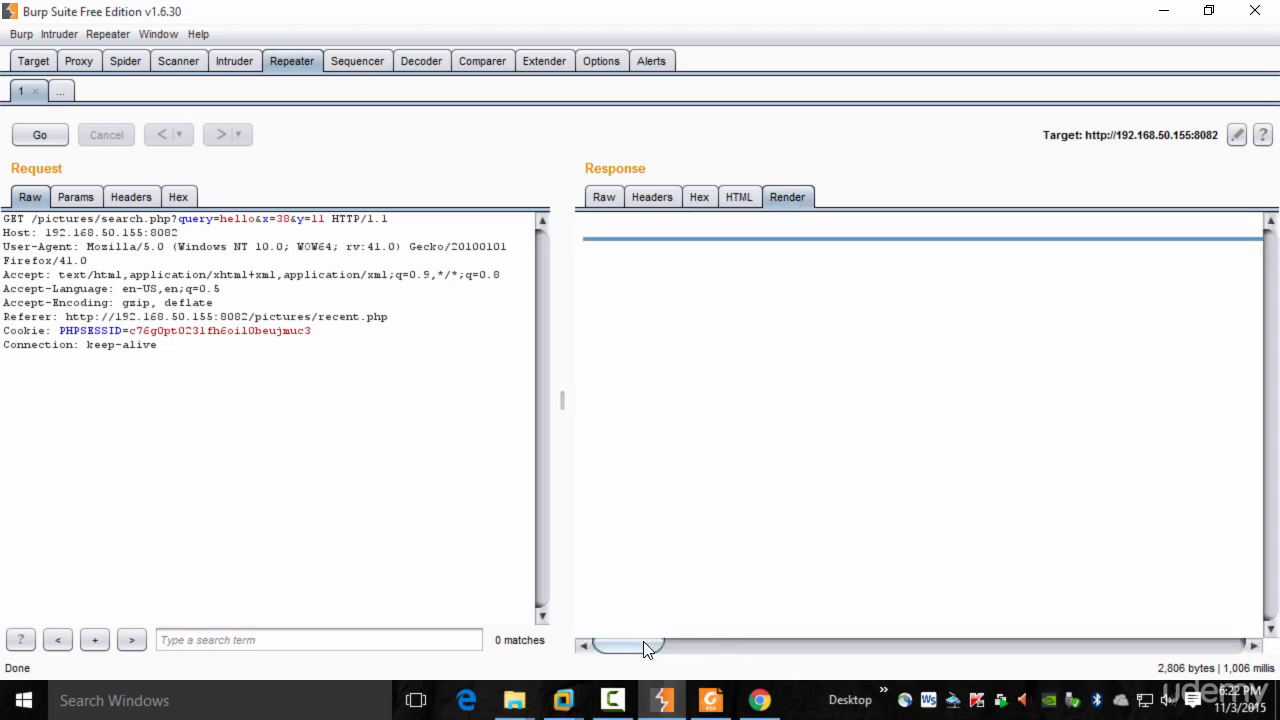
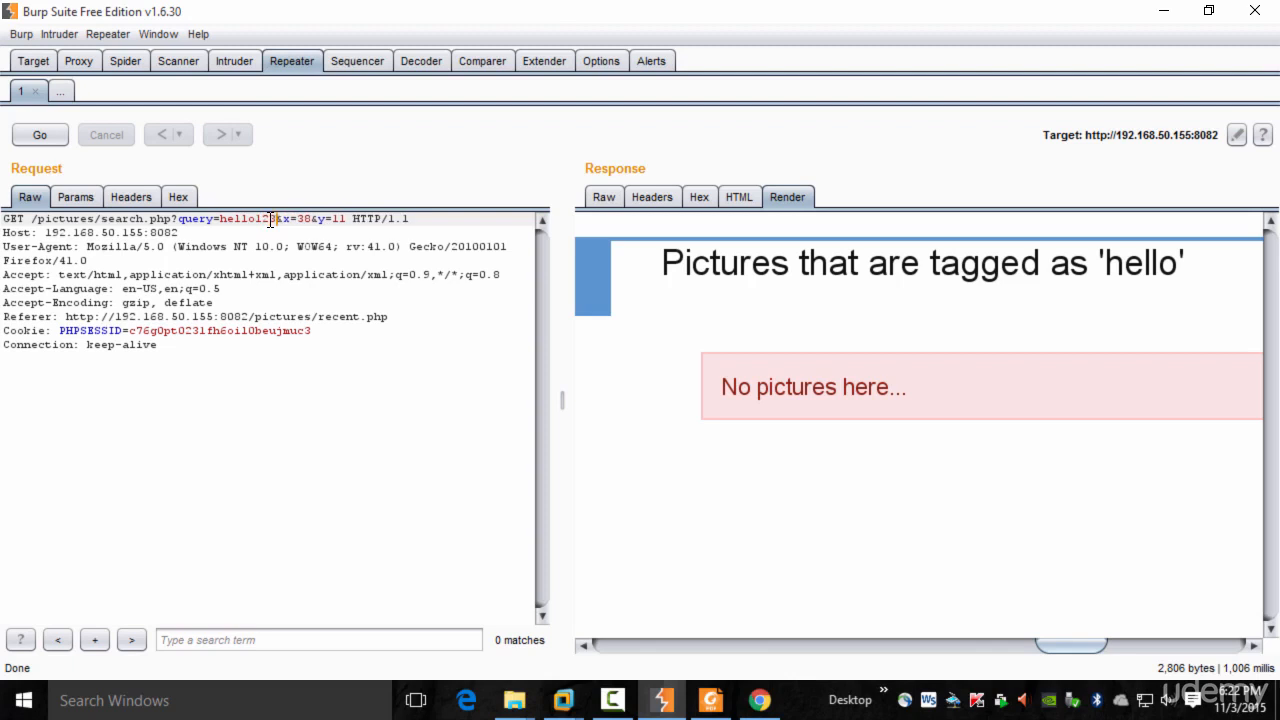
Issue the request with the query parameter set to hello123 and search the raw response for hello123.
left_click(48, 137)
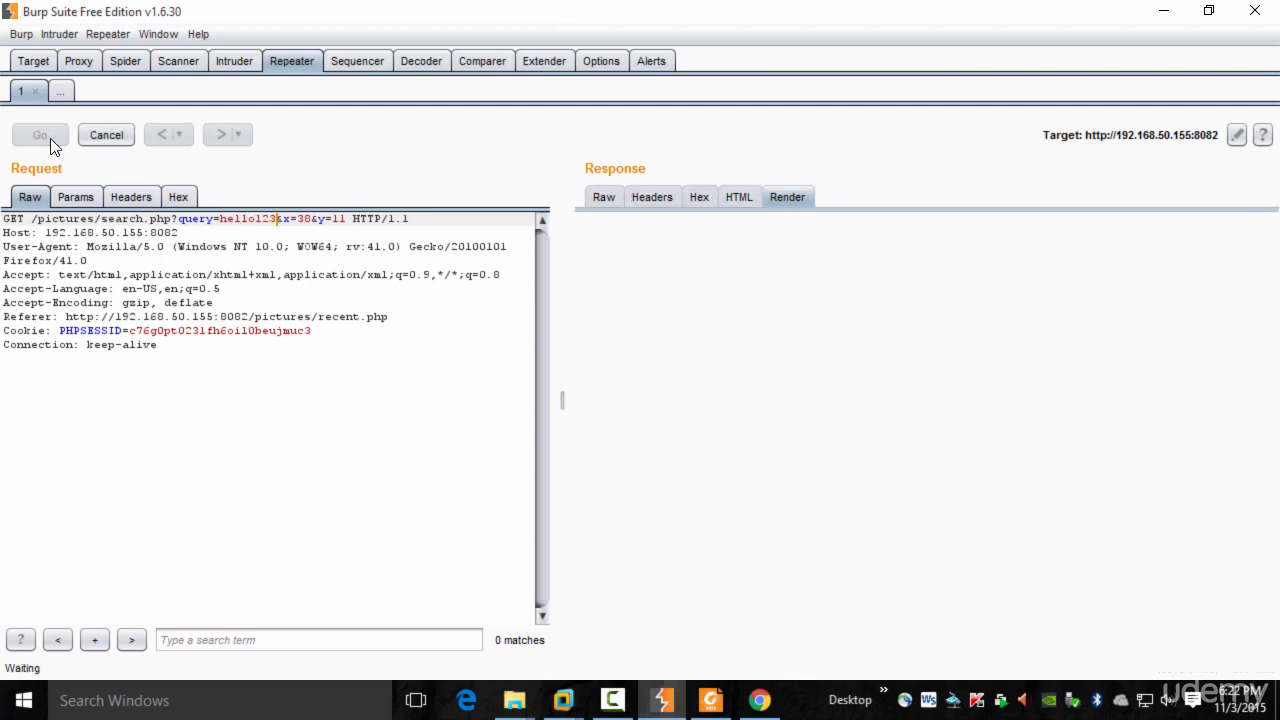
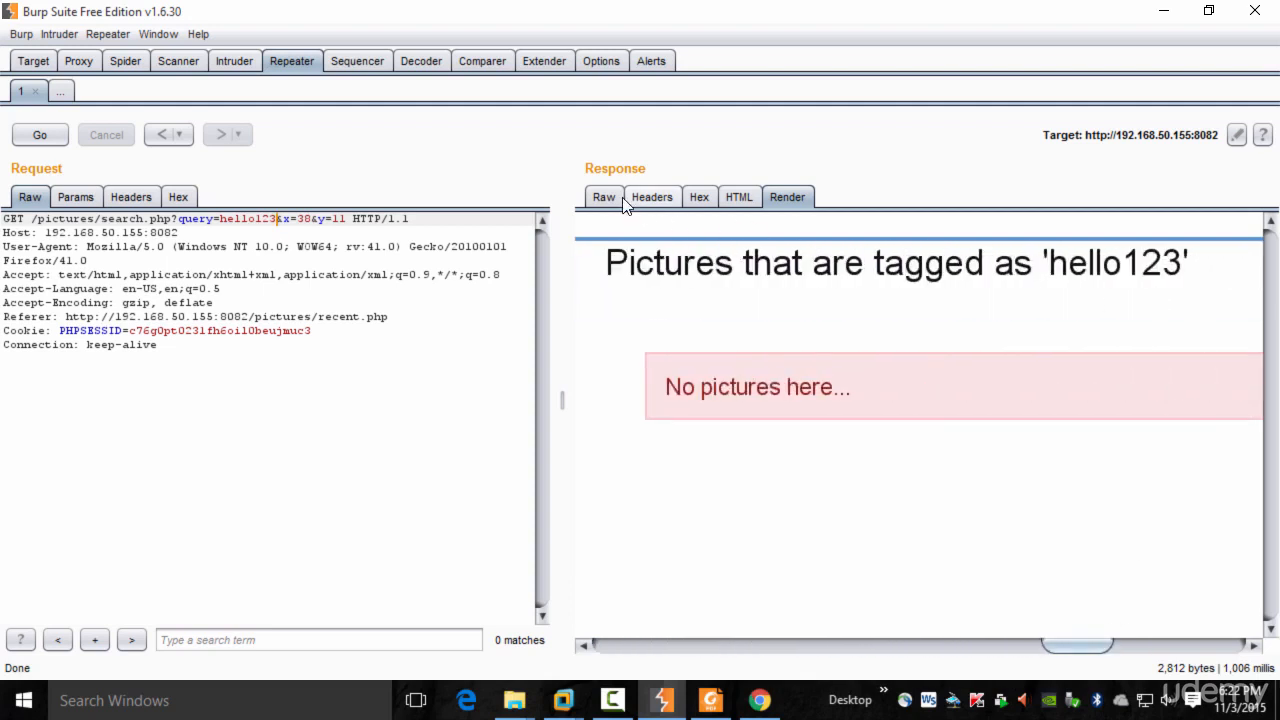
left_click(612, 199)
left_click(800, 640)
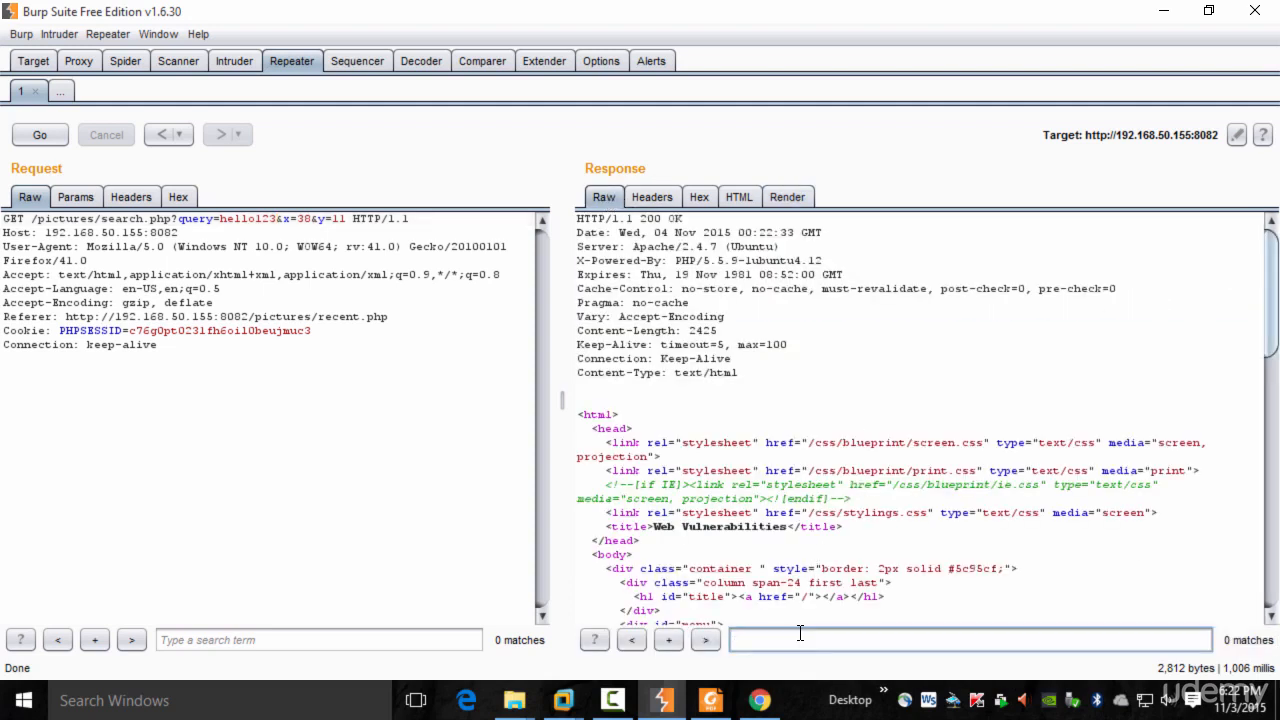
type("hello1")
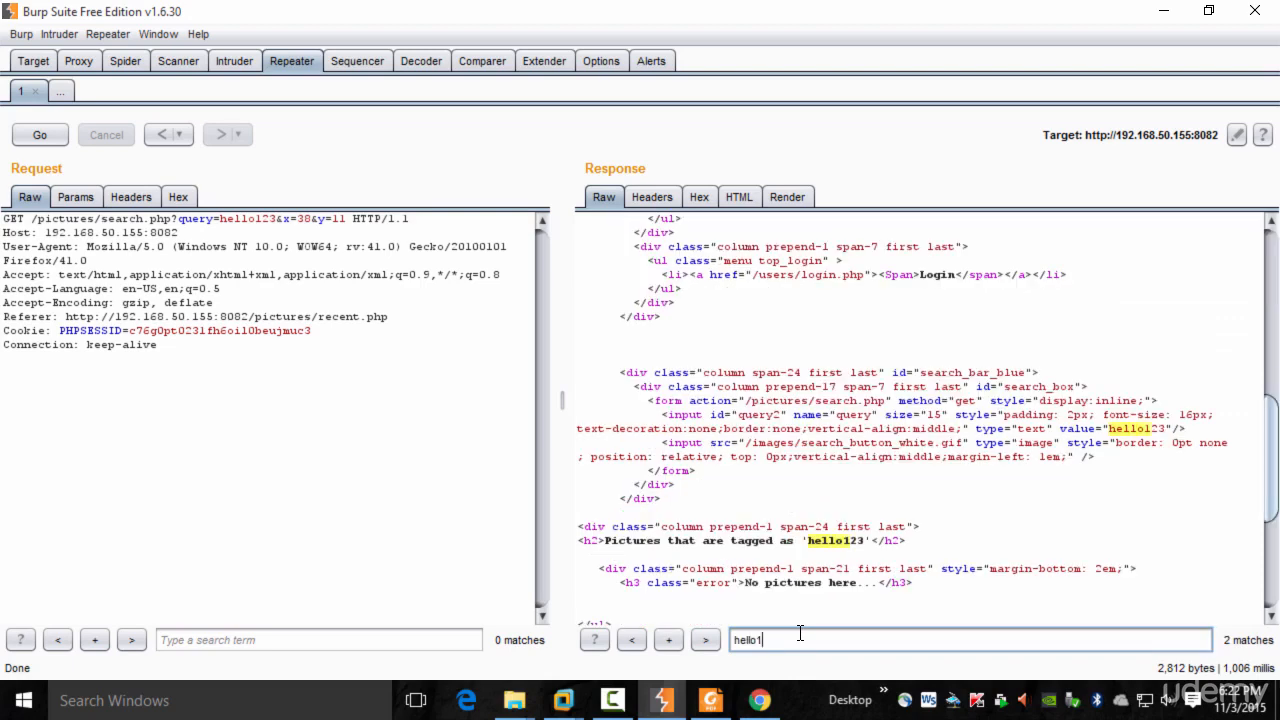
type("23")
left_click(882, 544)
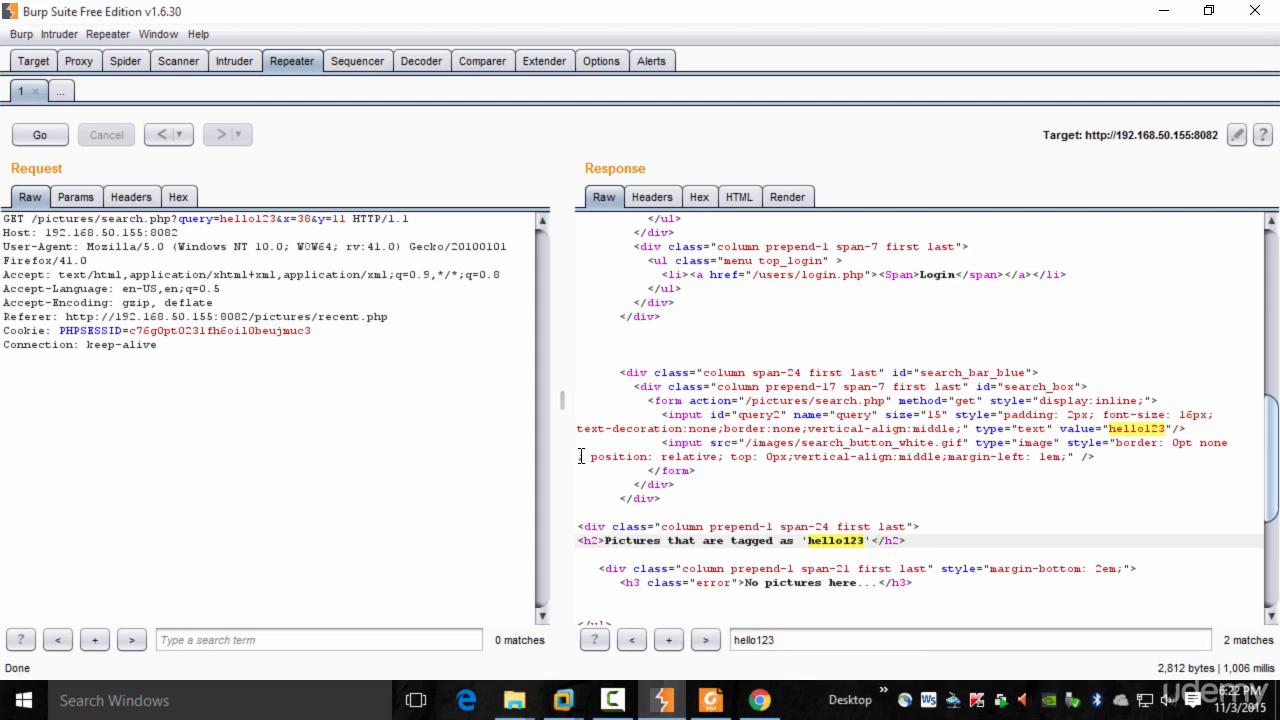
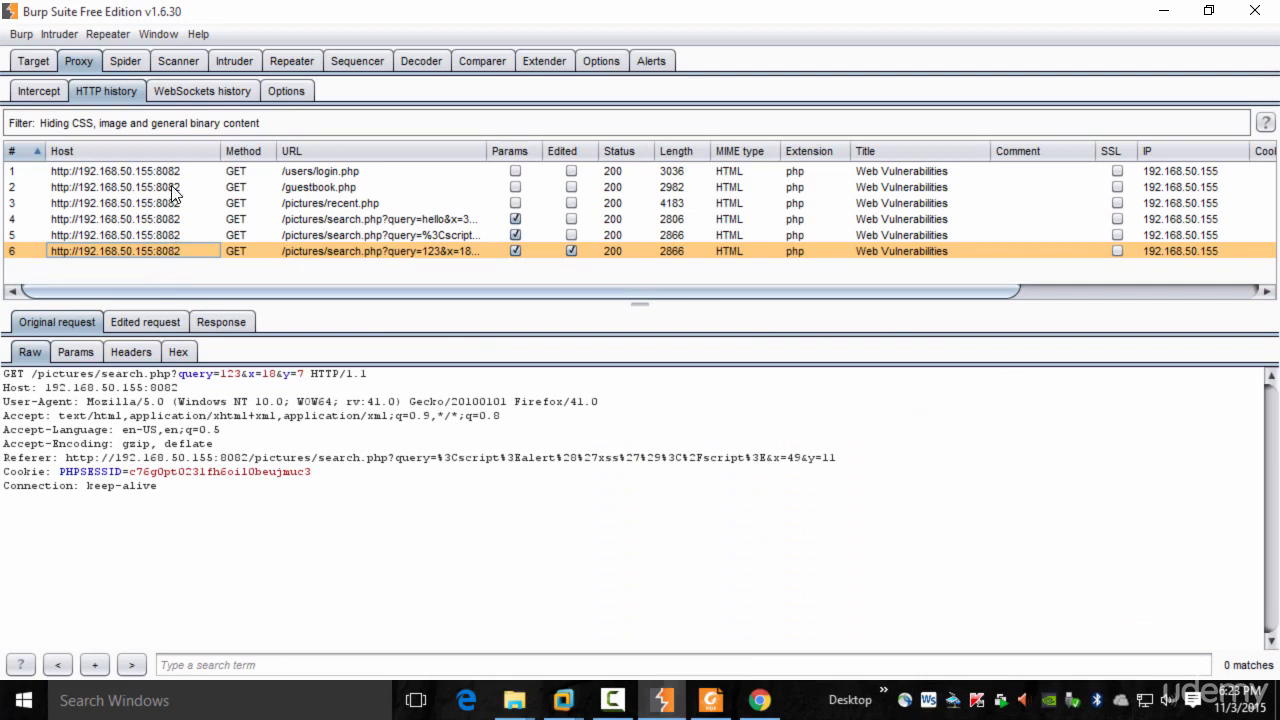
Send the captured /guestbook.php request from the proxy history to Repeater and show it there.
left_click(171, 188)
left_click(166, 401)
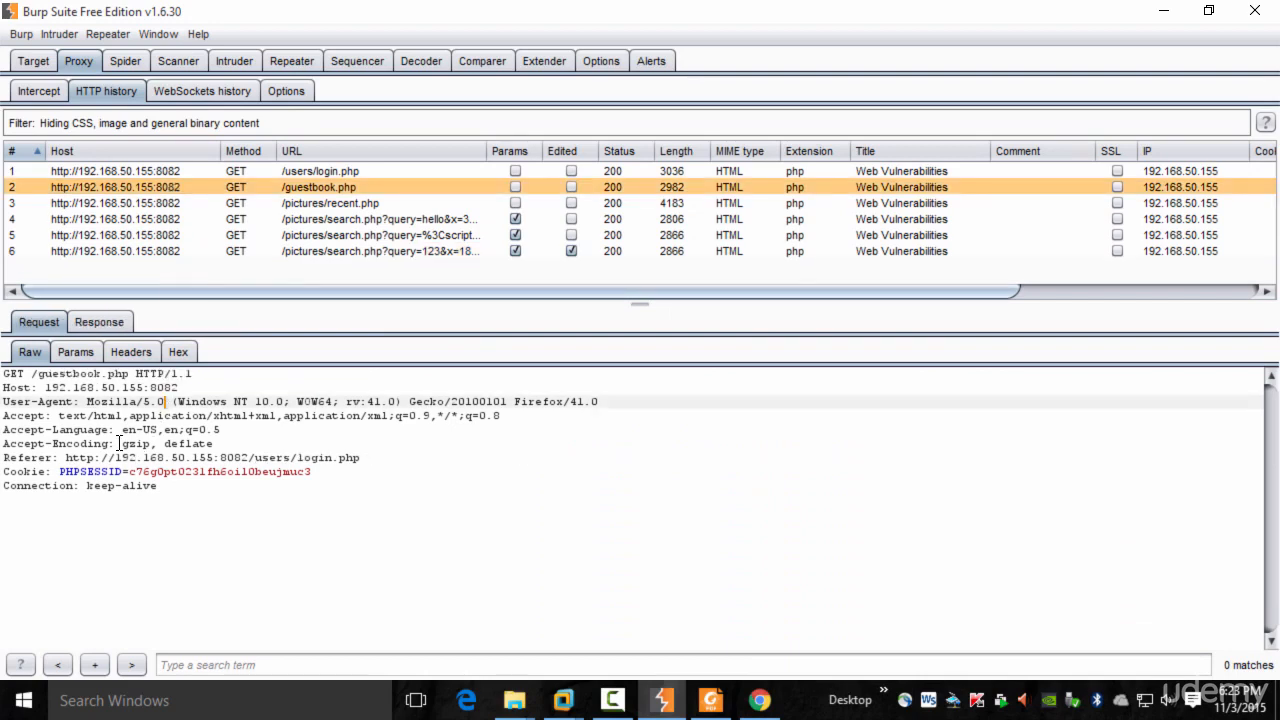
right_click(119, 443)
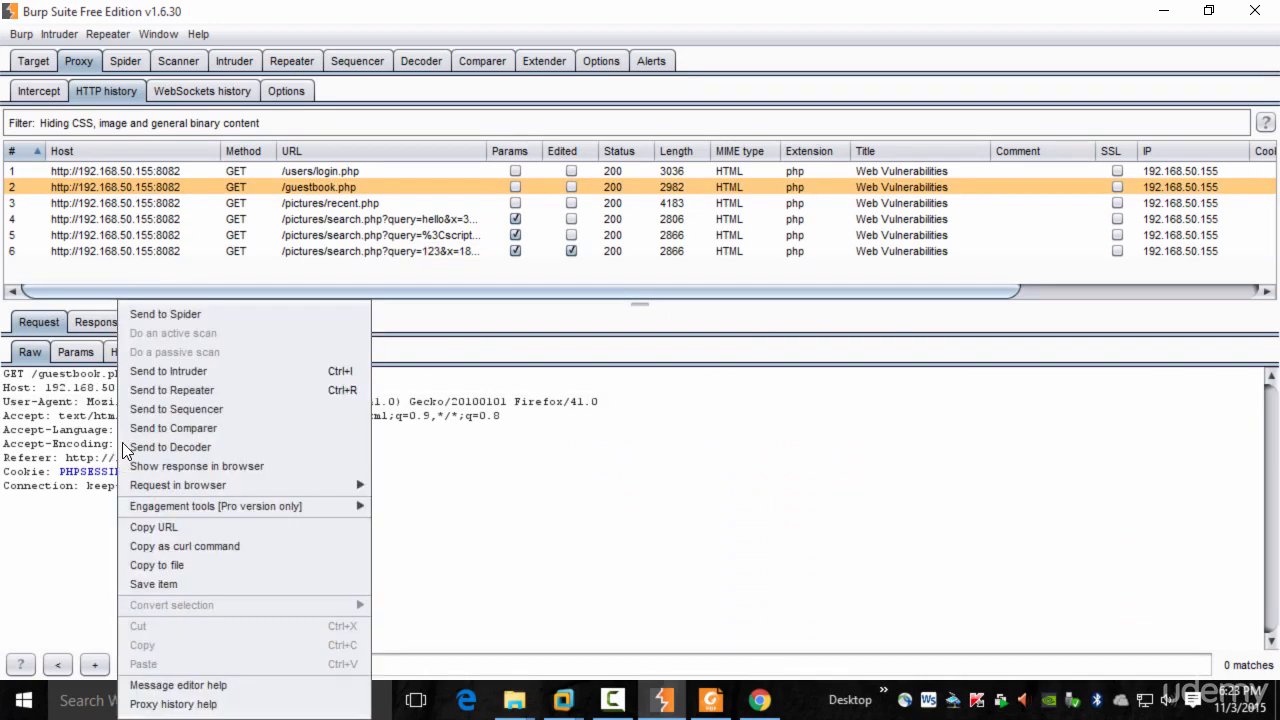
left_click(145, 392)
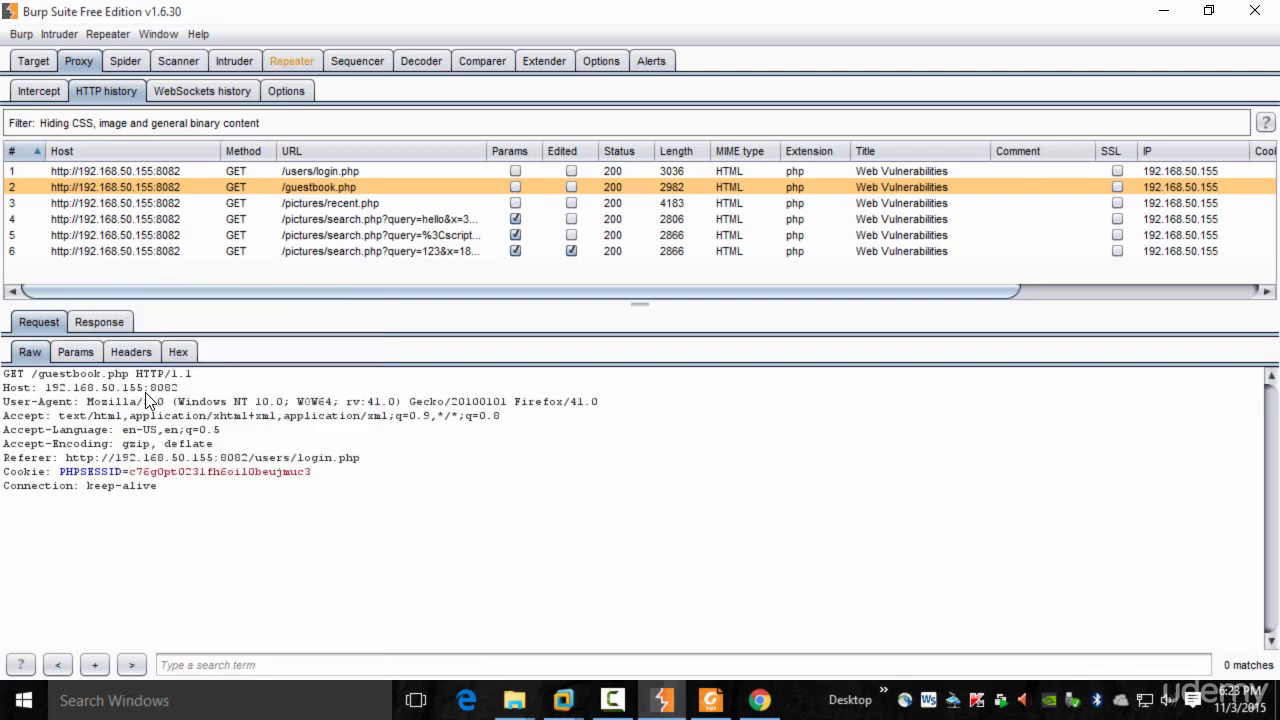
left_click(277, 65)
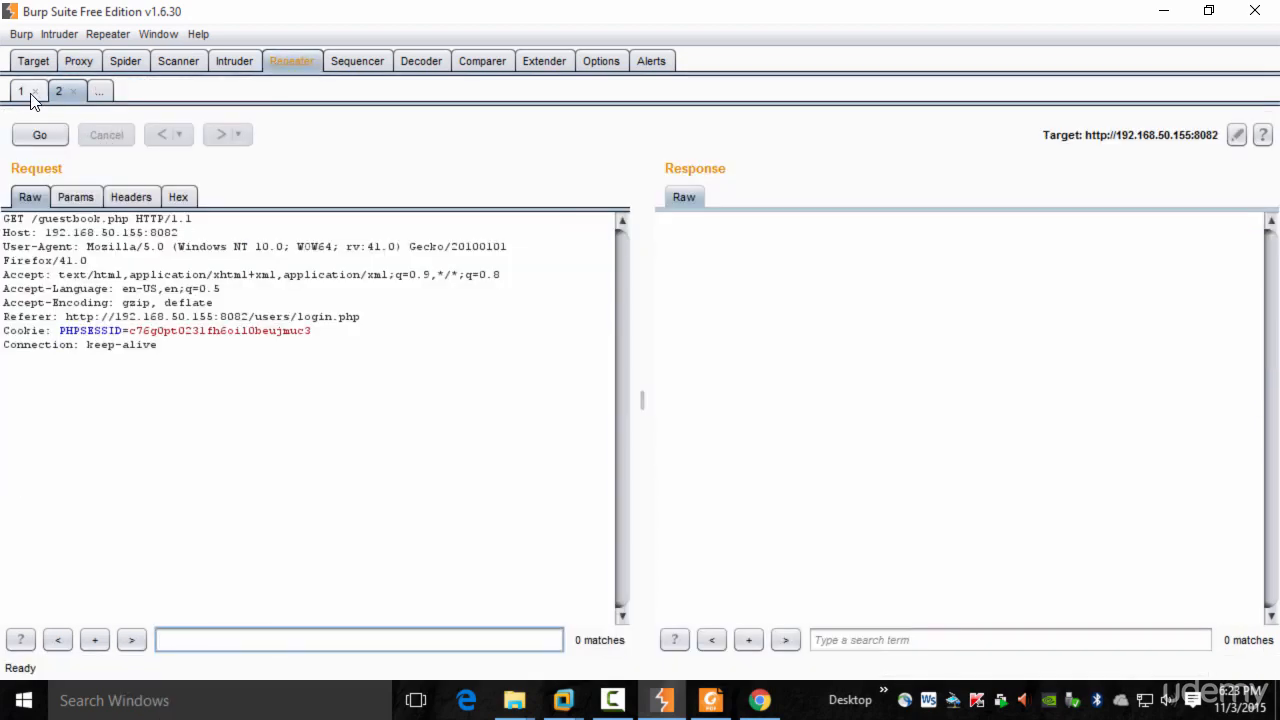
left_click(58, 91)
Duplicate the /guestbook.php request within Repeater by sending it to Repeater again.
left_click(95, 302)
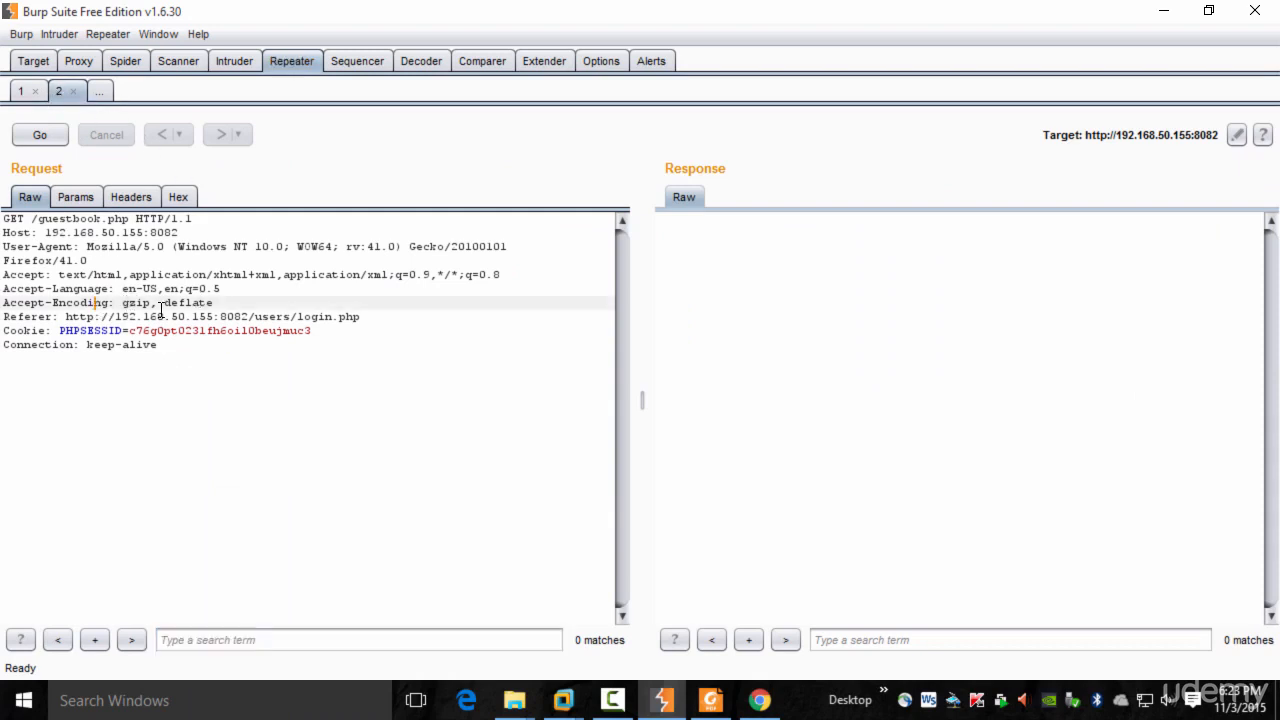
right_click(152, 265)
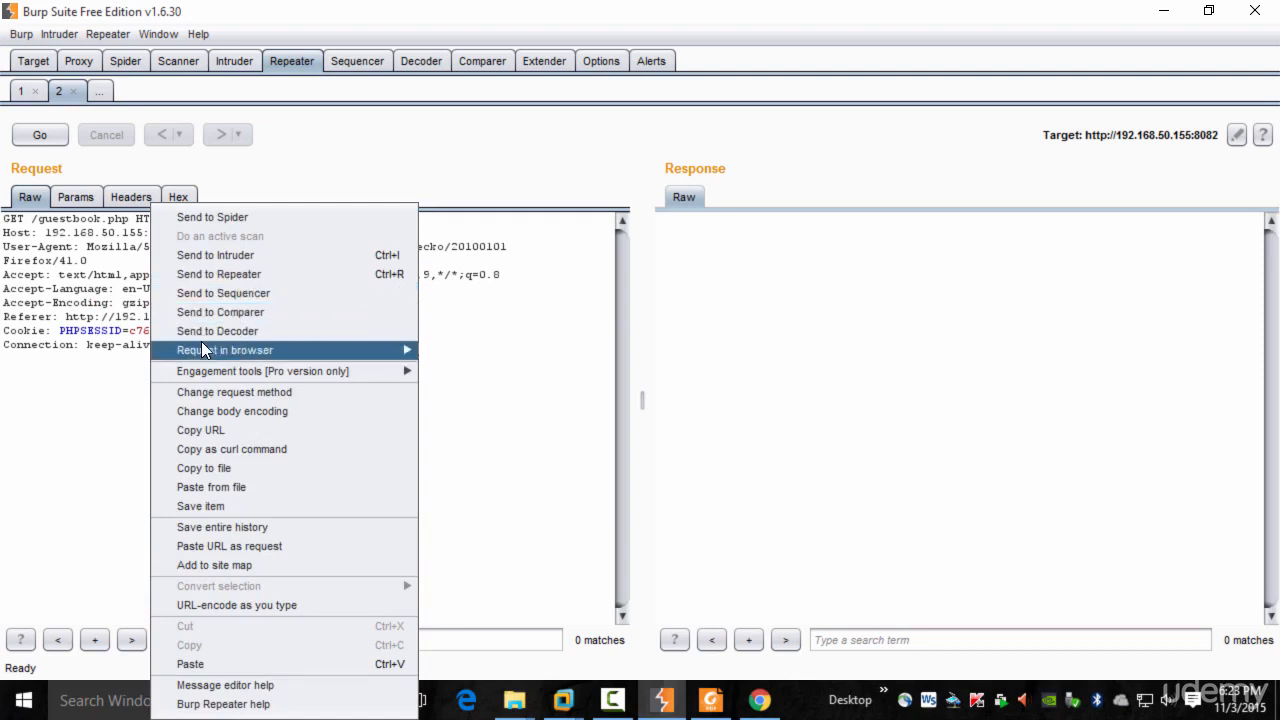
mouse_move(215, 349)
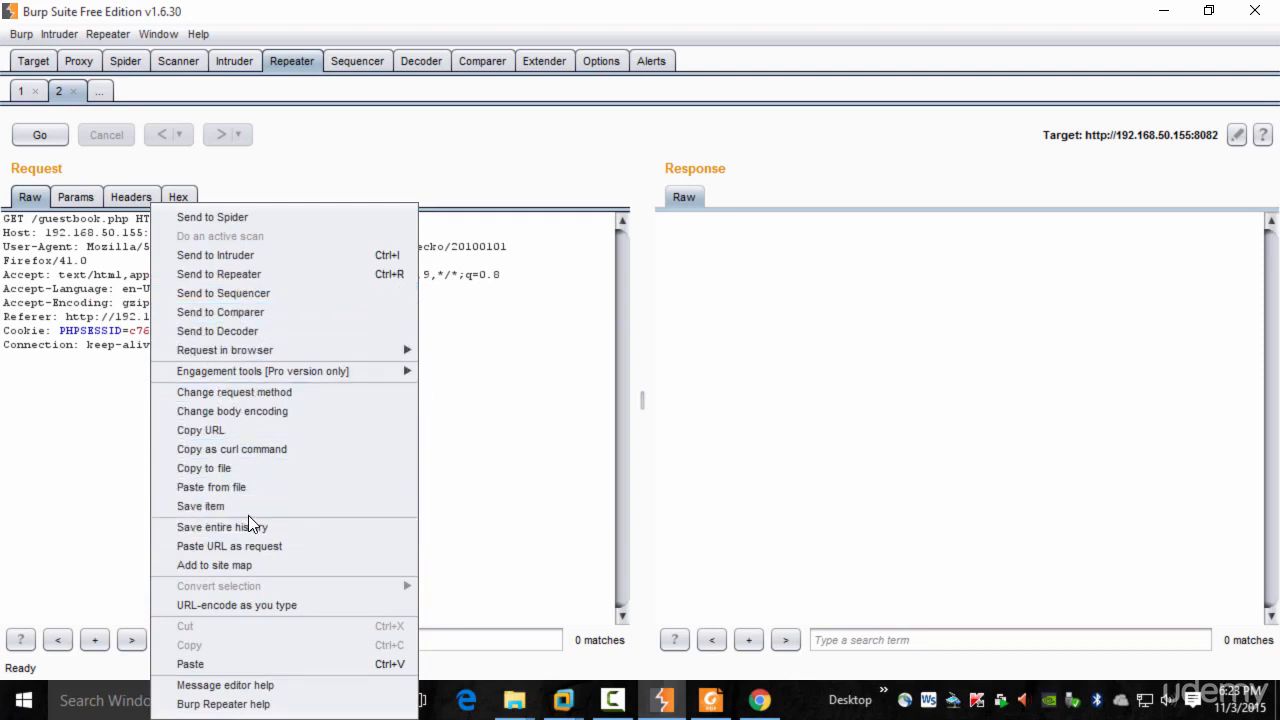
left_click(249, 275)
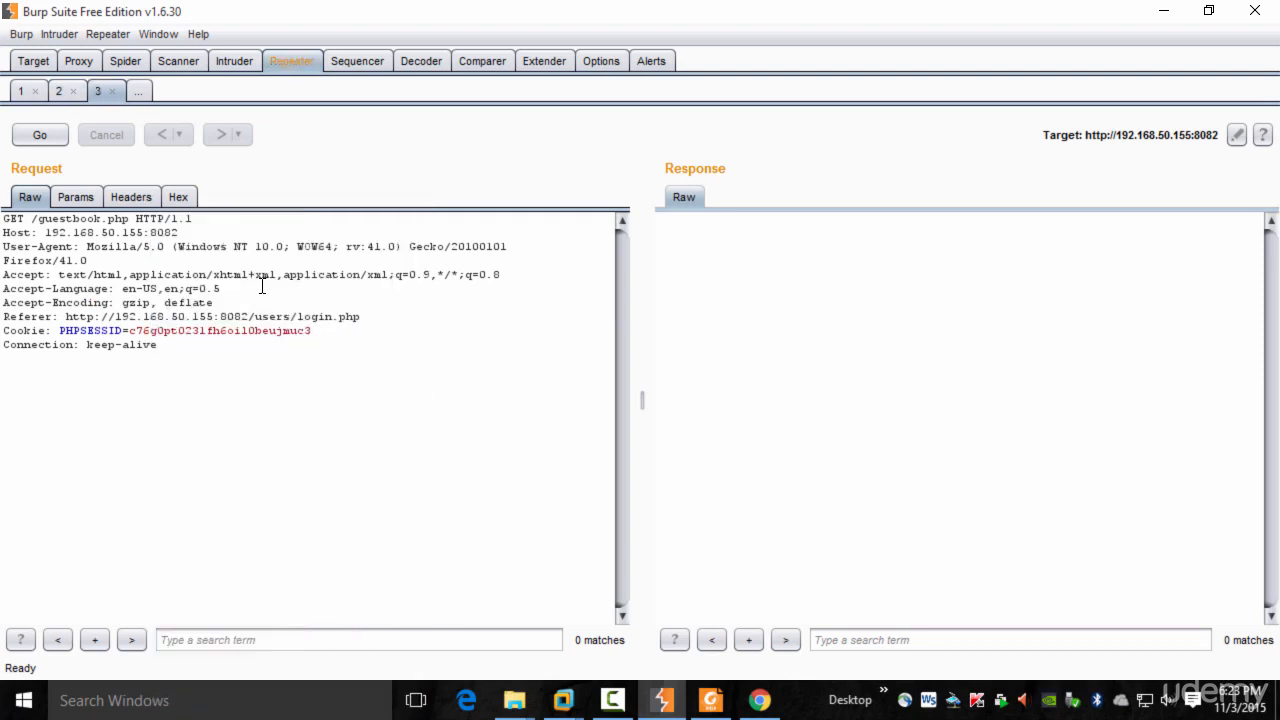